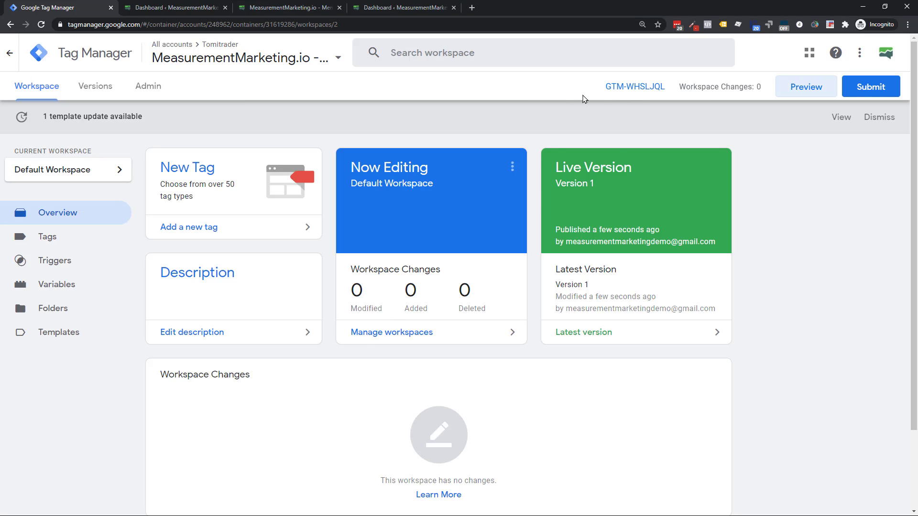
- Open the GTM container's install code and review the head and body snippets
click(648, 88)
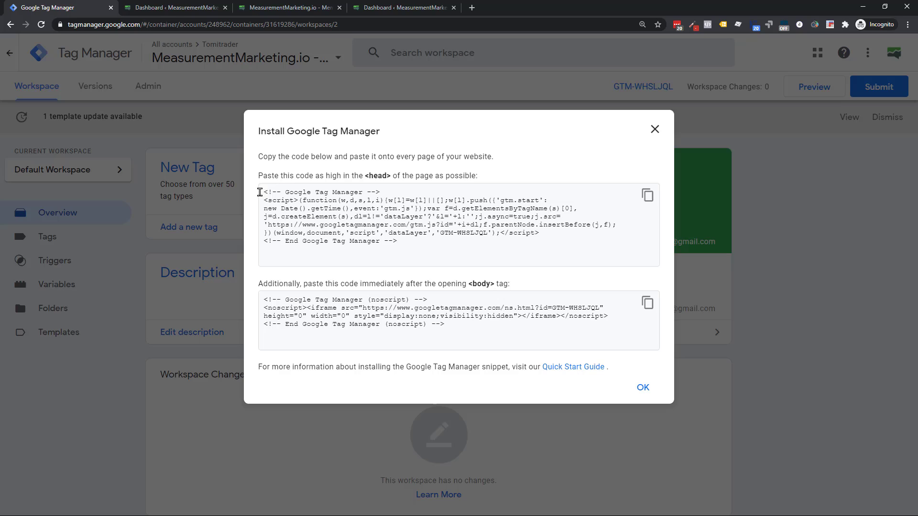
drag(354, 176, 444, 177)
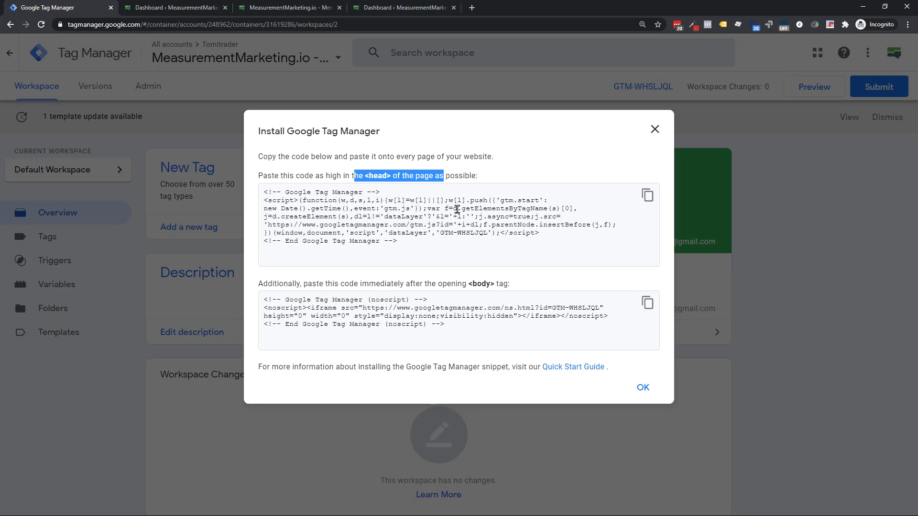
drag(436, 287, 514, 289)
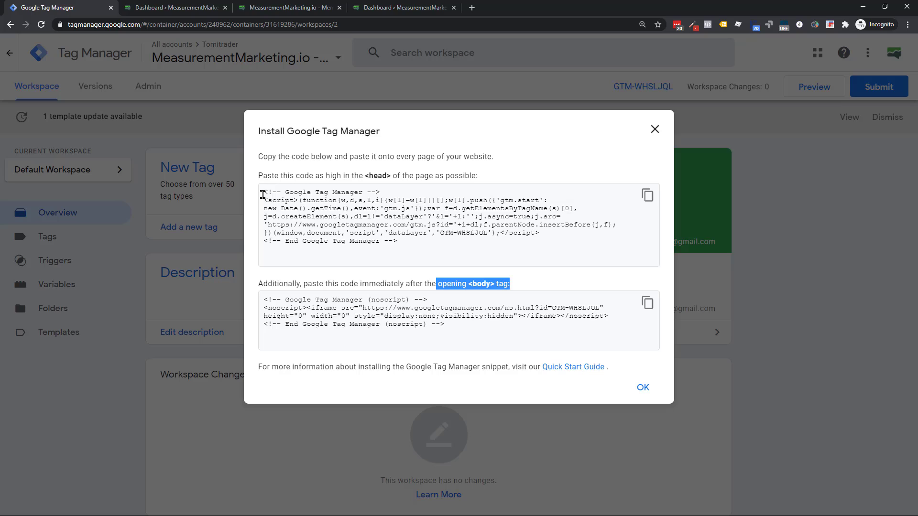
drag(262, 192, 408, 241)
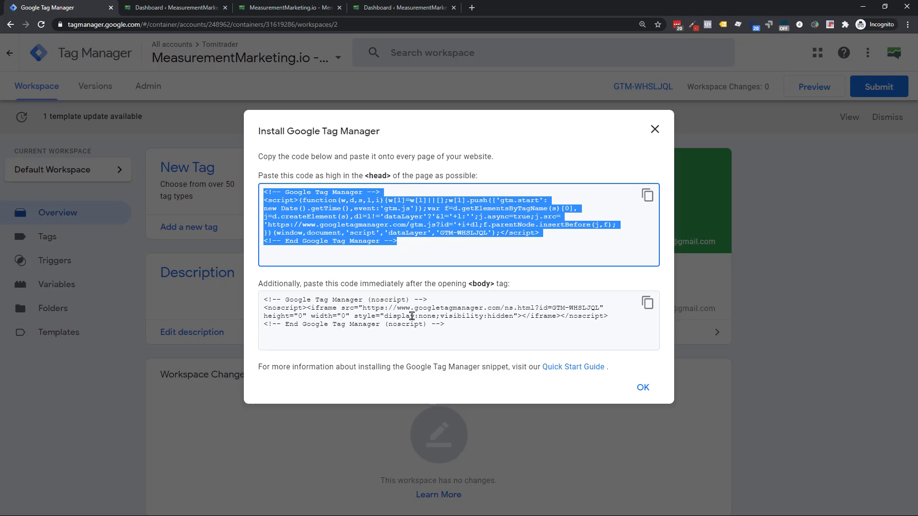
click(411, 319)
drag(264, 300, 479, 335)
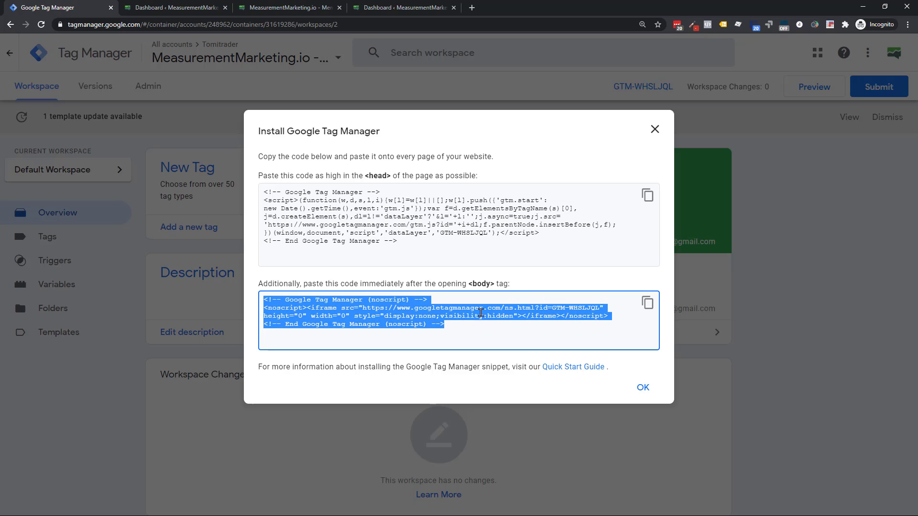
click(479, 312)
- Copy the head GTM snippet to the clipboard and return to the WordPress dashboard
drag(262, 190, 408, 245)
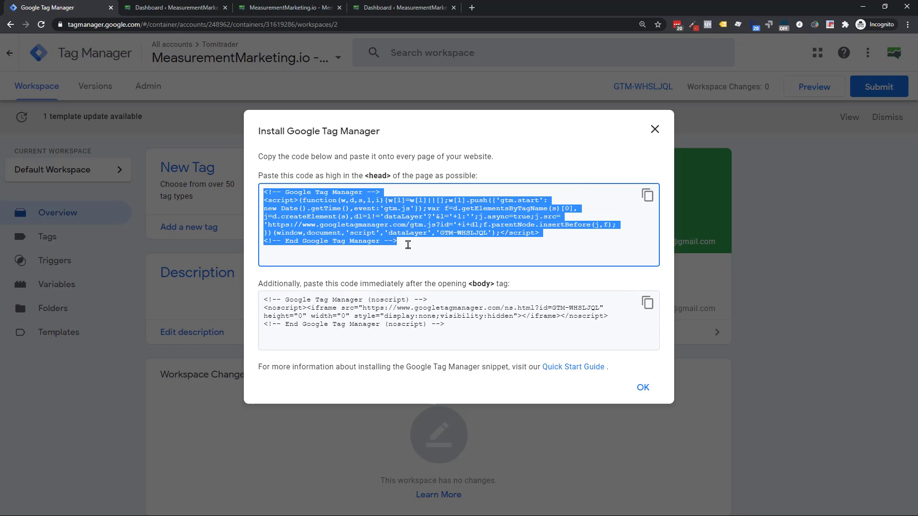
click(652, 194)
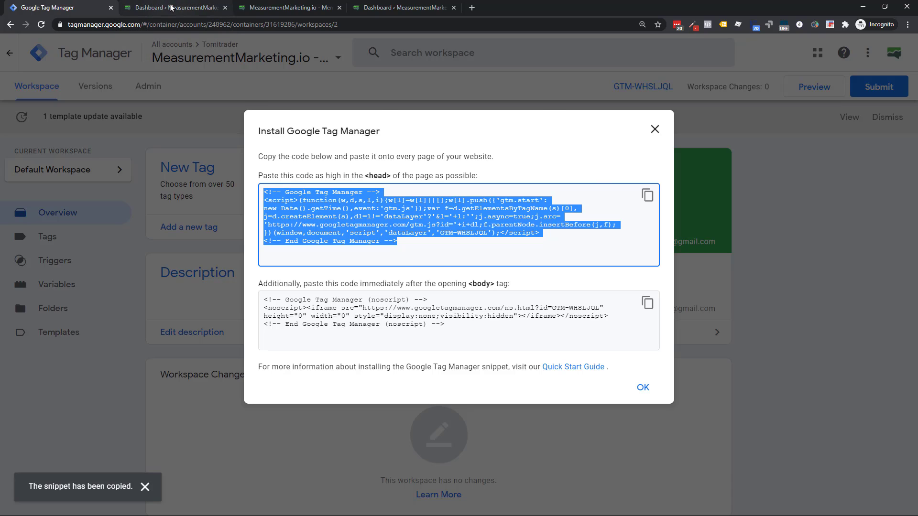
click(171, 9)
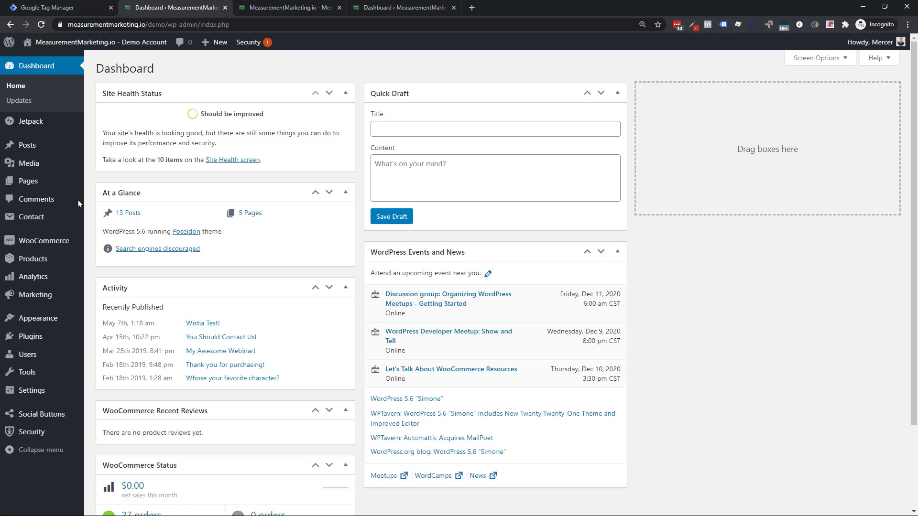
- Open Poseidon's Theme Header (header.php) in the Theme Editor
click(19, 319)
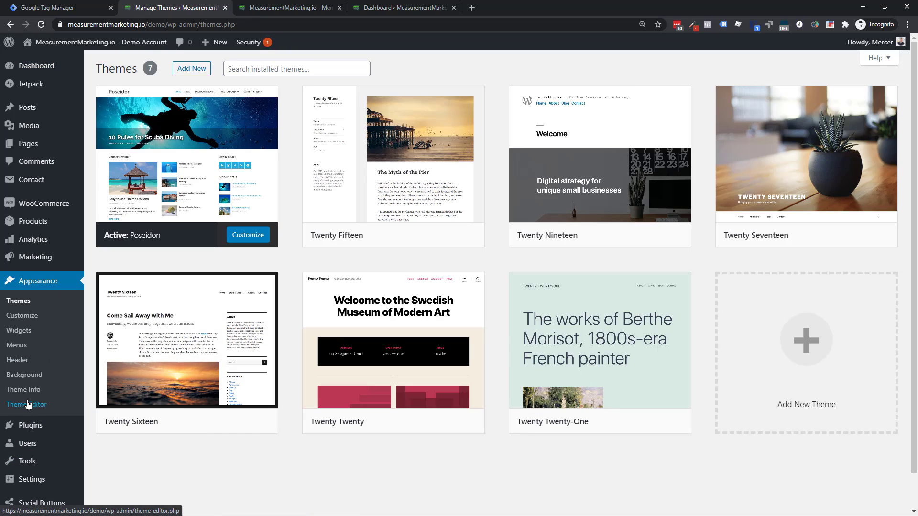
click(30, 405)
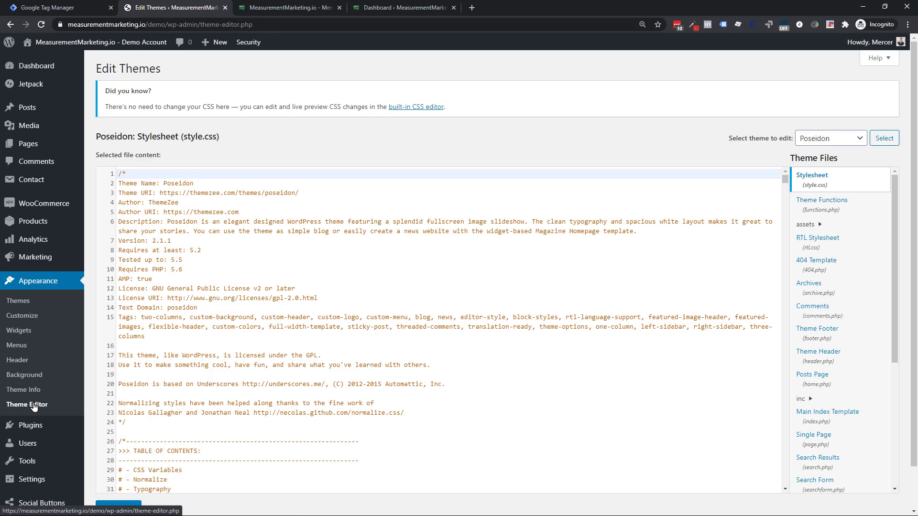
scroll(225, 303, down, 5)
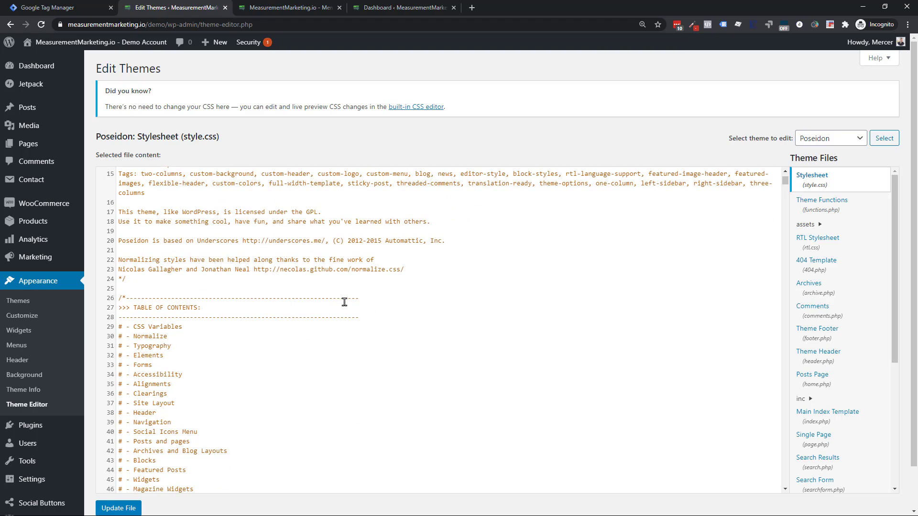
scroll(343, 301, down, 3)
scroll(842, 299, down, 2)
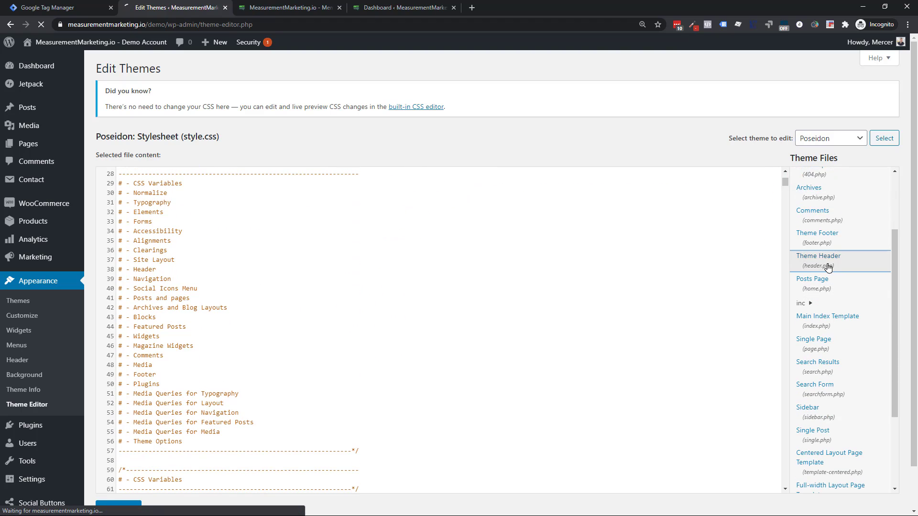
click(829, 268)
- Locate the blank line just above wp_head() in header.php, then return to the Themes list
scroll(196, 339, down, 3)
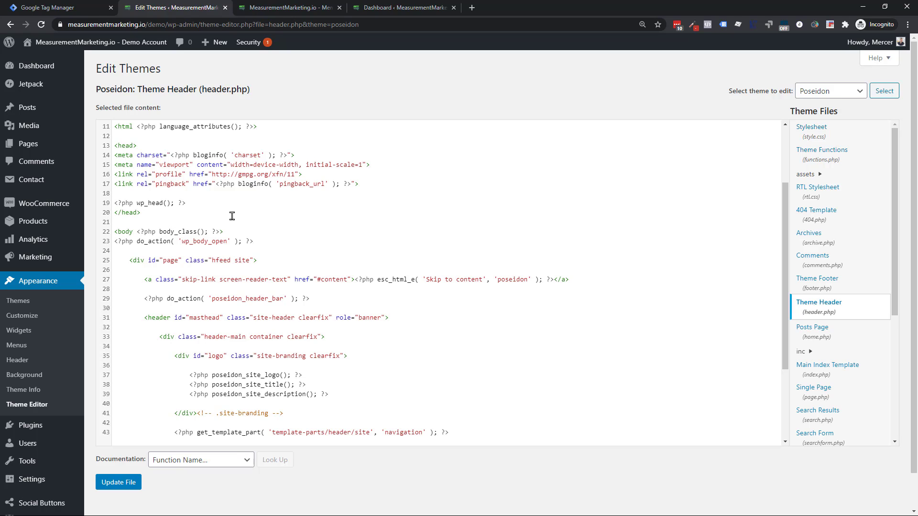
scroll(232, 216, up, 3)
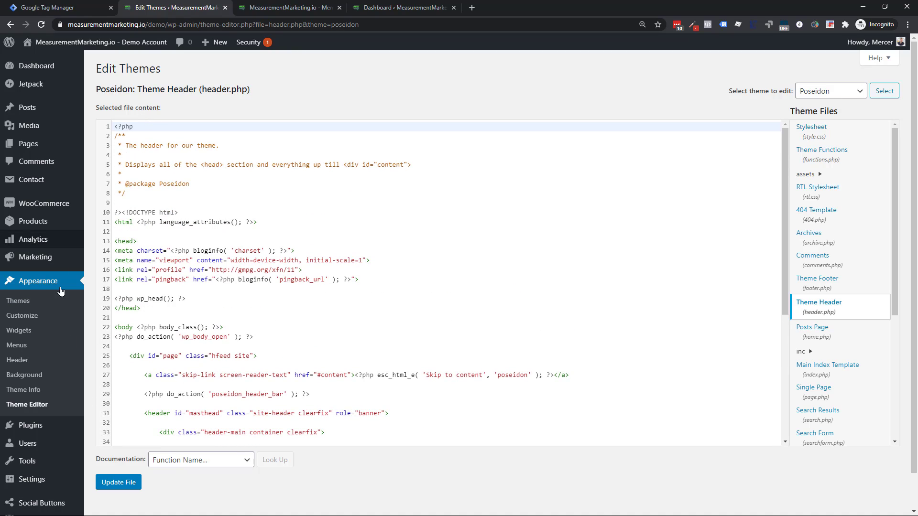
mouse_move(72, 221)
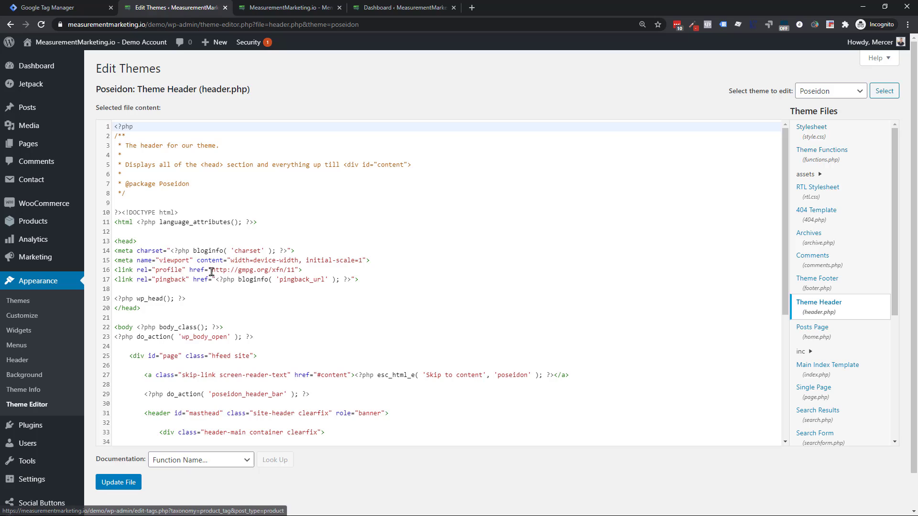
click(211, 288)
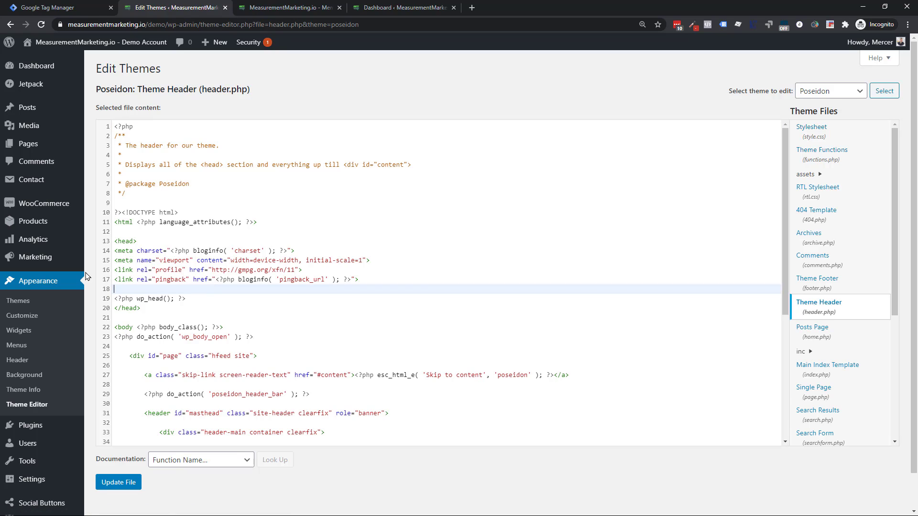
click(22, 301)
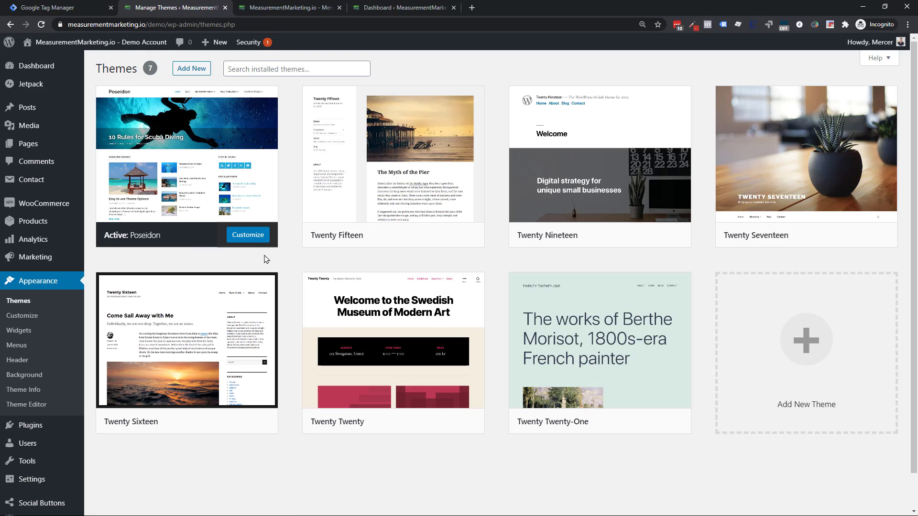
- Leave the active Poseidon theme and switch to the Members Area site's dashboard tab
mouse_move(193, 124)
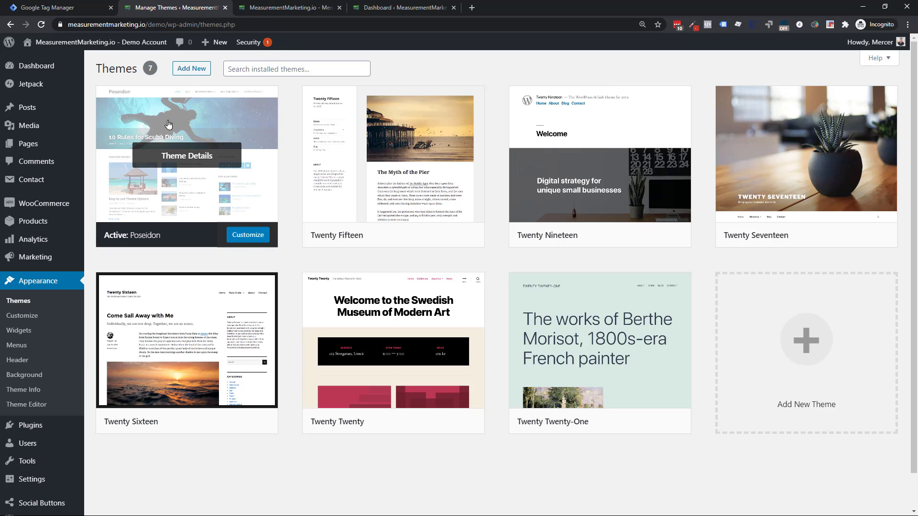
click(270, 6)
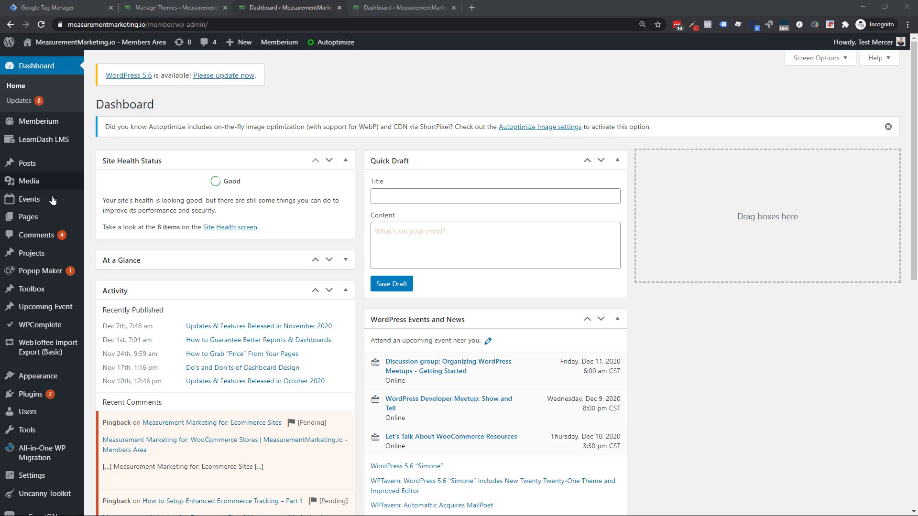
- Open Divi Theme Options to the Integration code settings
scroll(53, 206, down, 5)
click(23, 466)
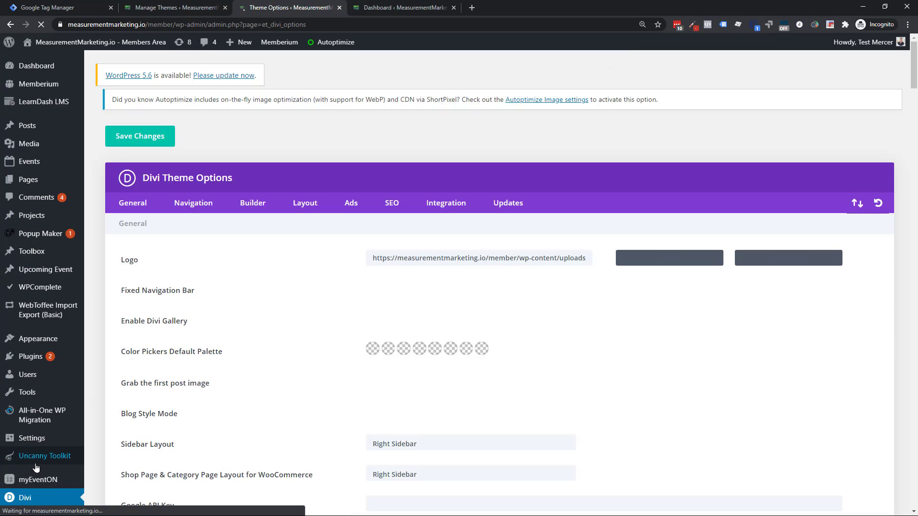
click(436, 206)
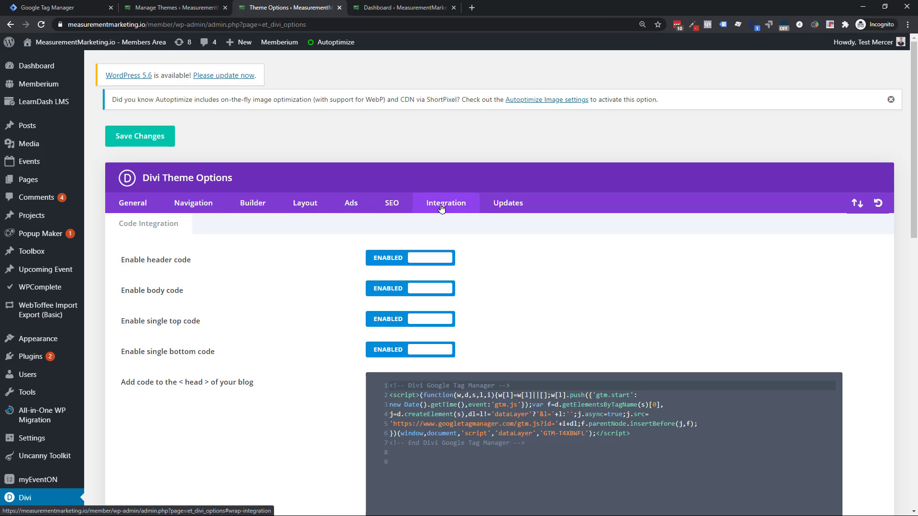
scroll(444, 223, down, 1)
scroll(444, 223, down, 1)
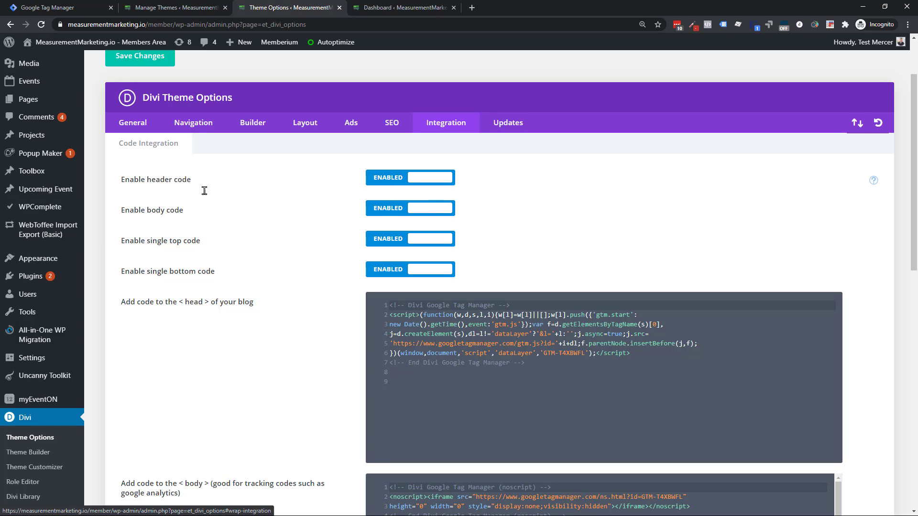
- Compare GTM's head-placement instruction with the existing Google Tag Manager code in Divi's head field
click(45, 7)
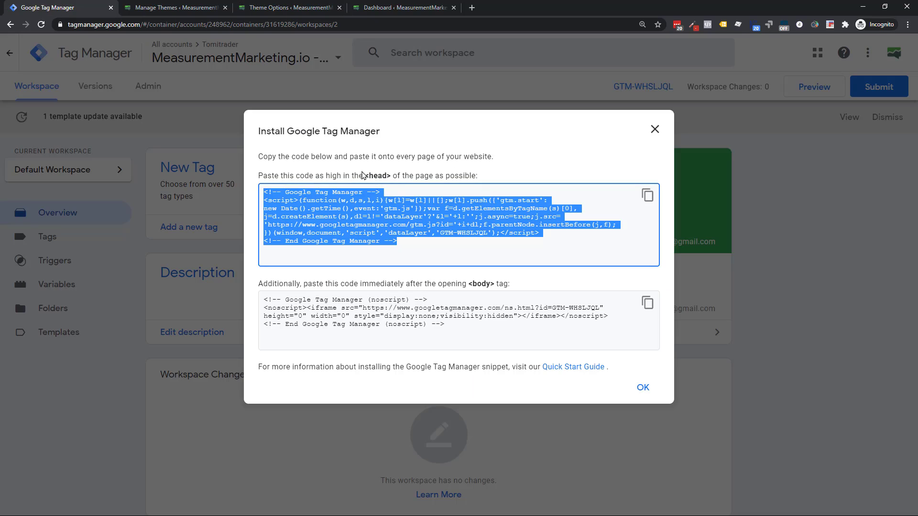
drag(360, 176, 444, 176)
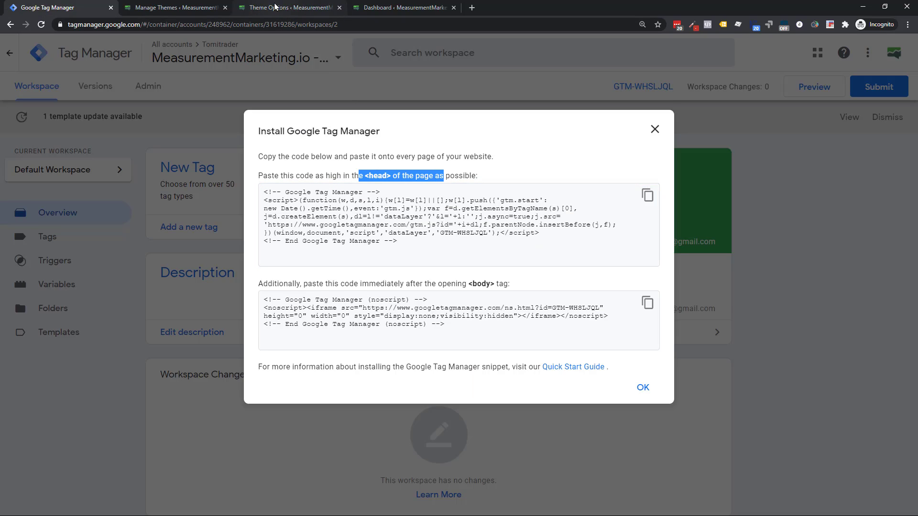
click(177, 7)
click(286, 8)
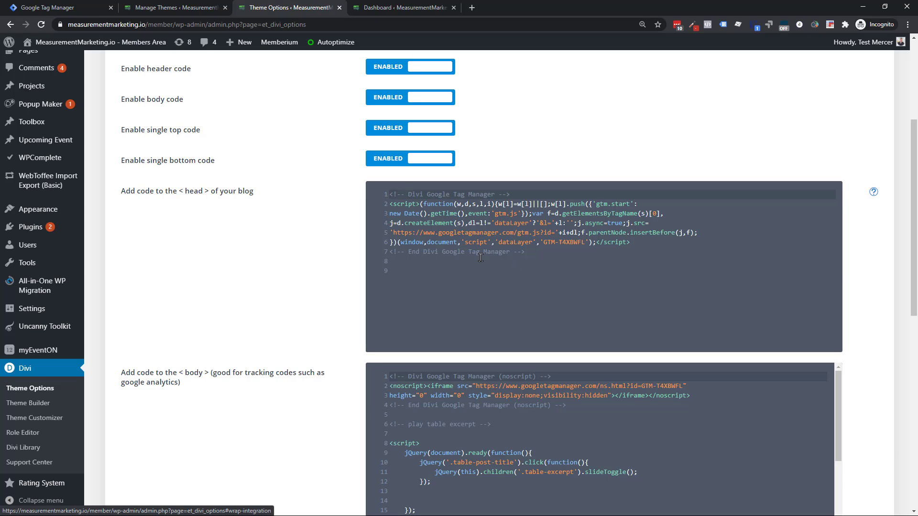
drag(420, 252, 451, 254)
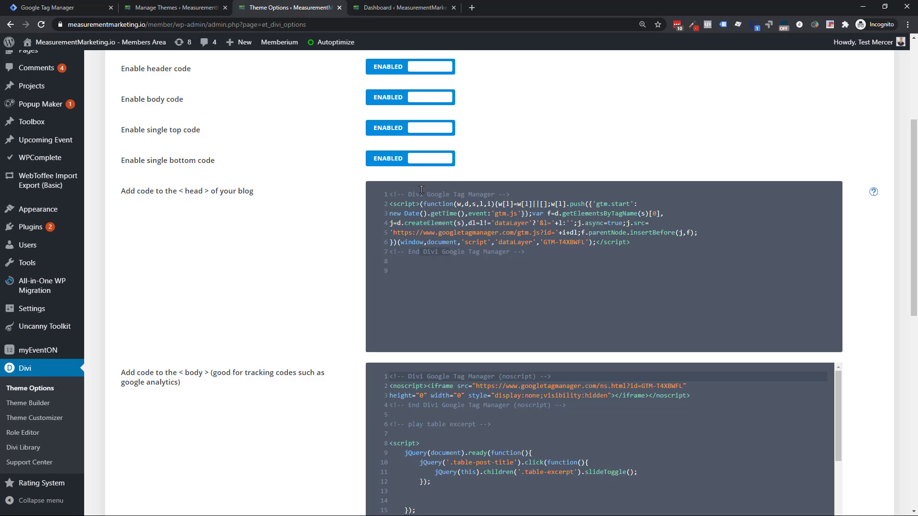
click(431, 212)
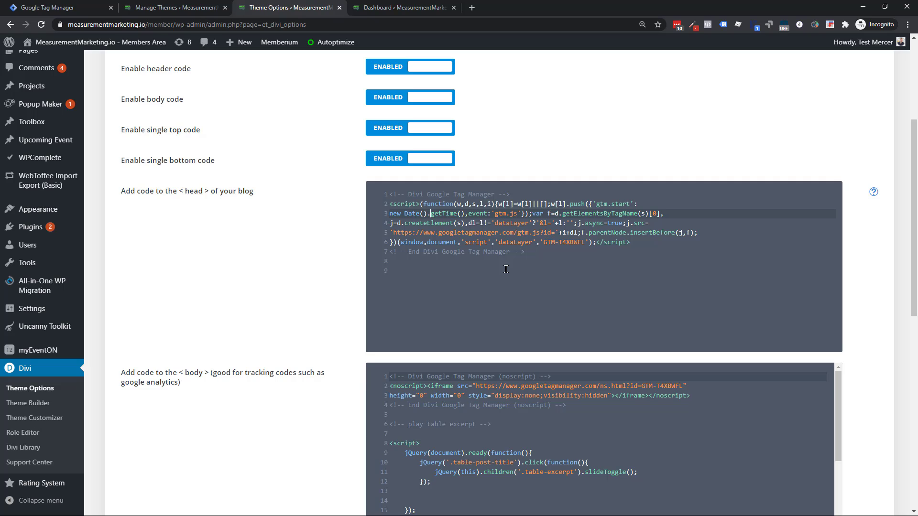
scroll(504, 269, up, 4)
scroll(428, 227, down, 2)
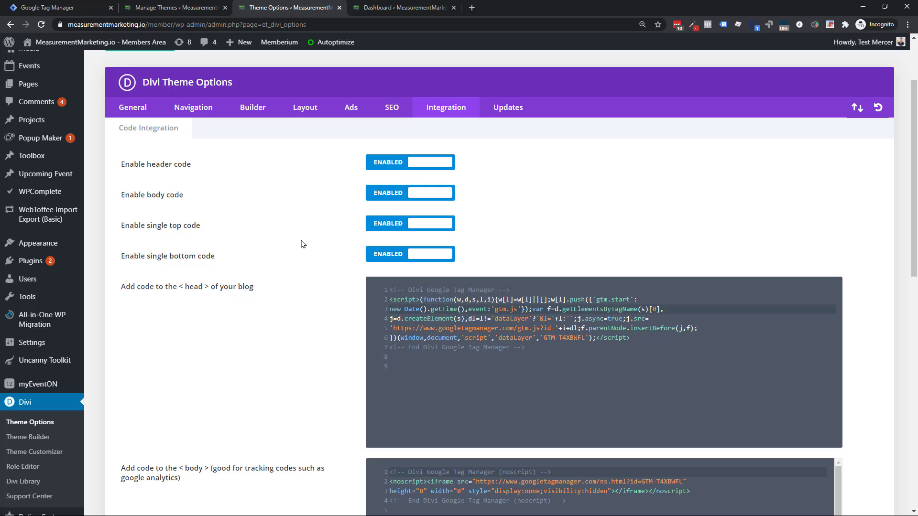
scroll(301, 243, down, 1)
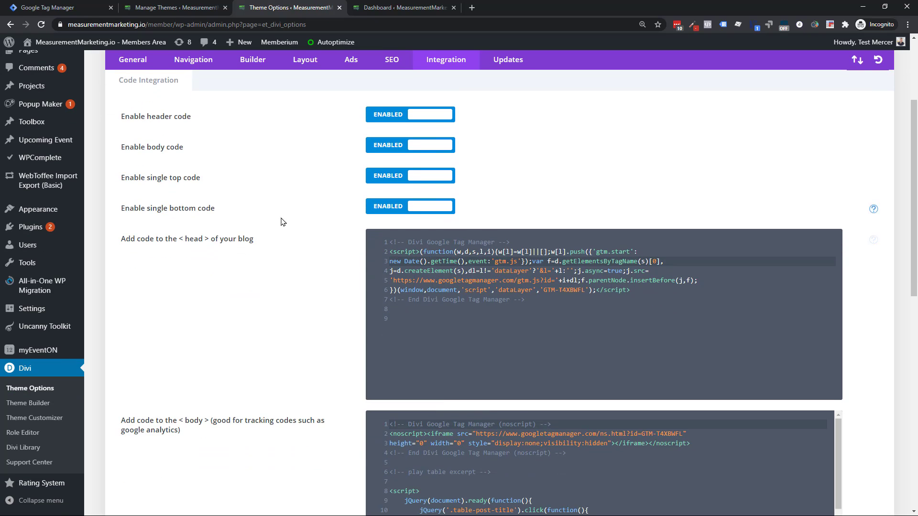
scroll(268, 239, up, 1)
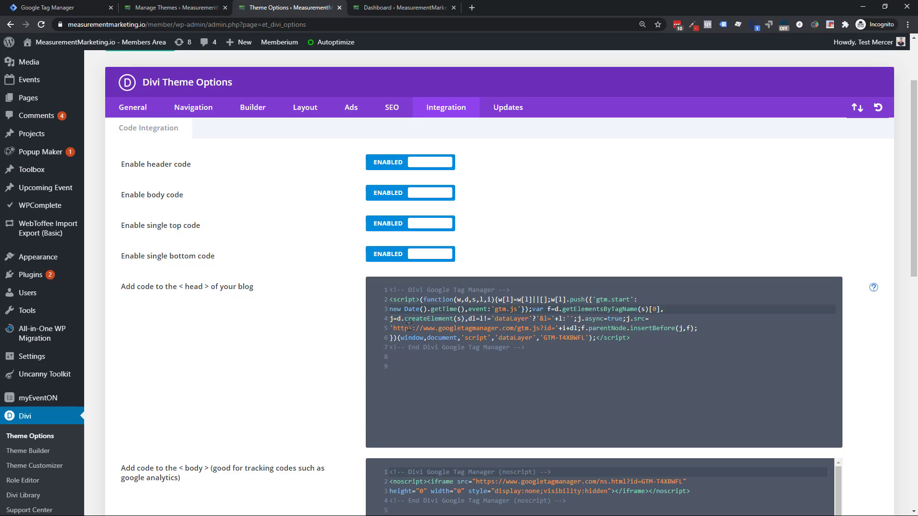
scroll(421, 394, down, 2)
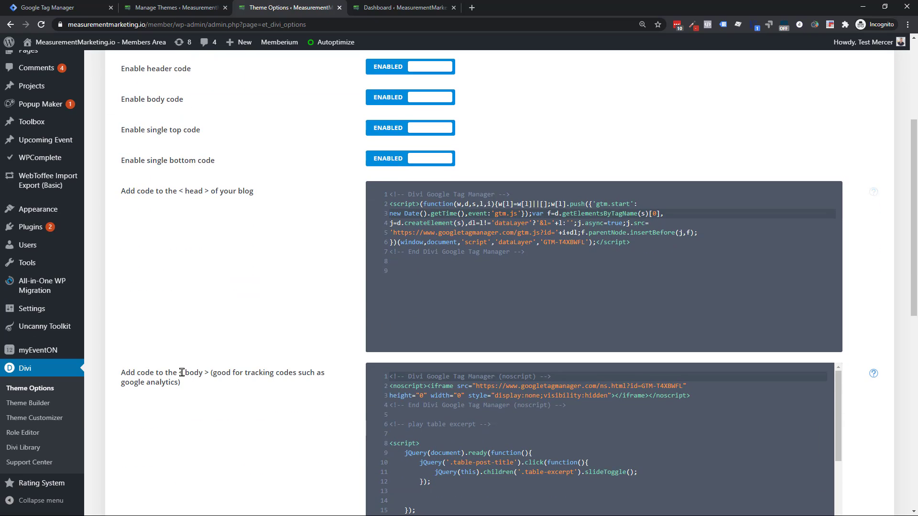
scroll(254, 379, down, 1)
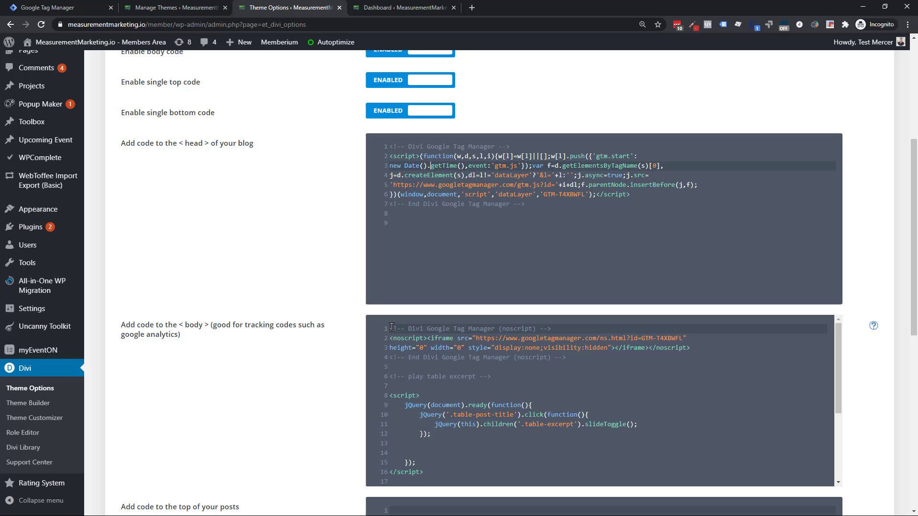
- Copy GTM's body noscript snippet for Divi's body field, then move to the other site's Dashboard
drag(465, 335, 594, 358)
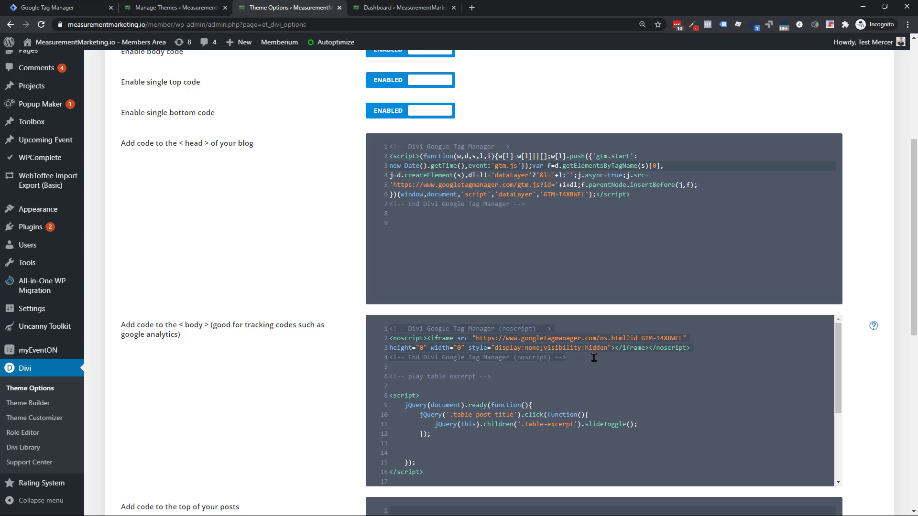
click(43, 6)
click(331, 307)
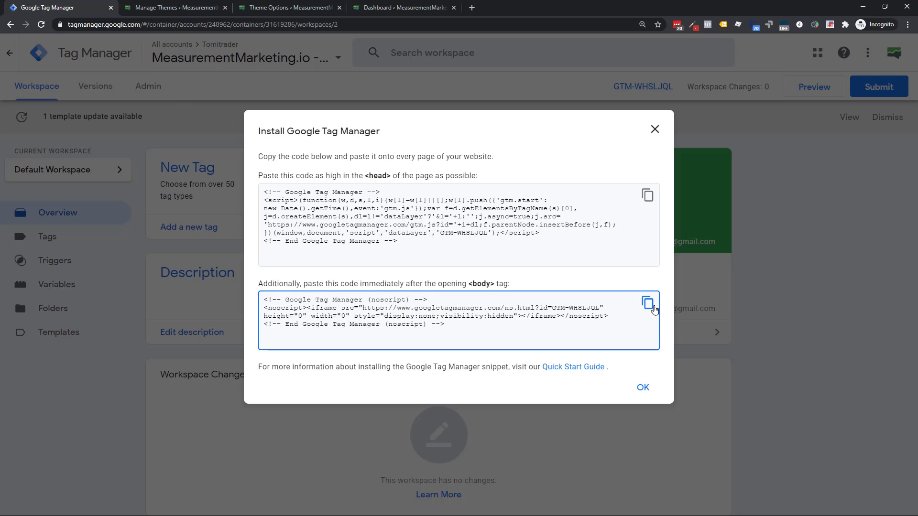
click(648, 303)
click(270, 5)
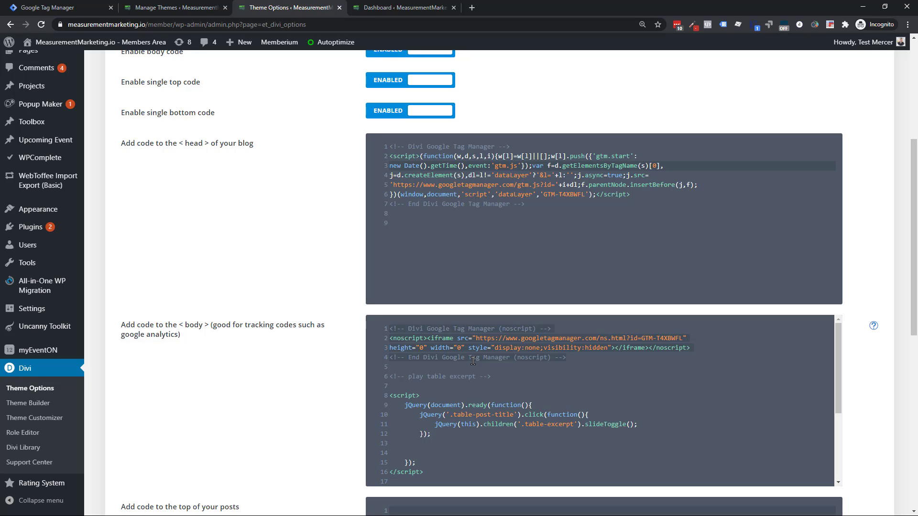
click(406, 7)
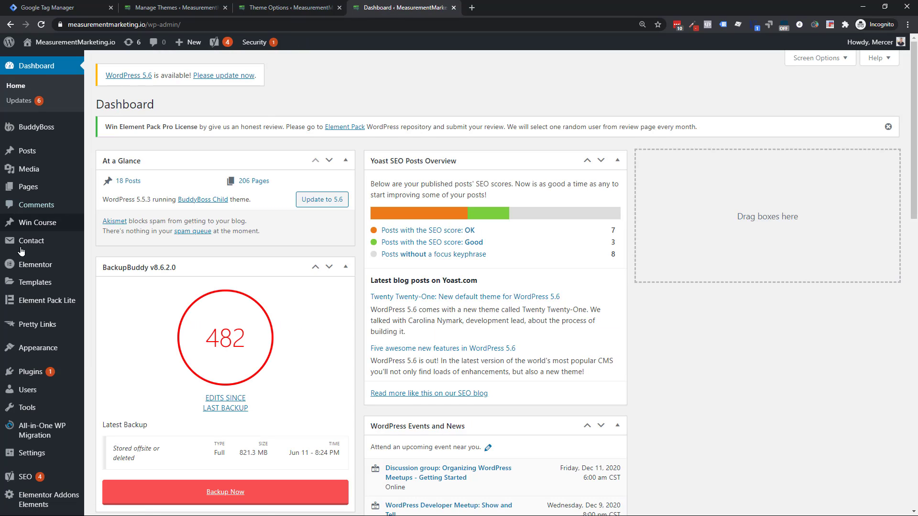
- Browse Elementor's Integrations settings, including reCAPTCHA, Facebook SDK and email-service API fields
scroll(25, 281, down, 1)
scroll(25, 311, down, 3)
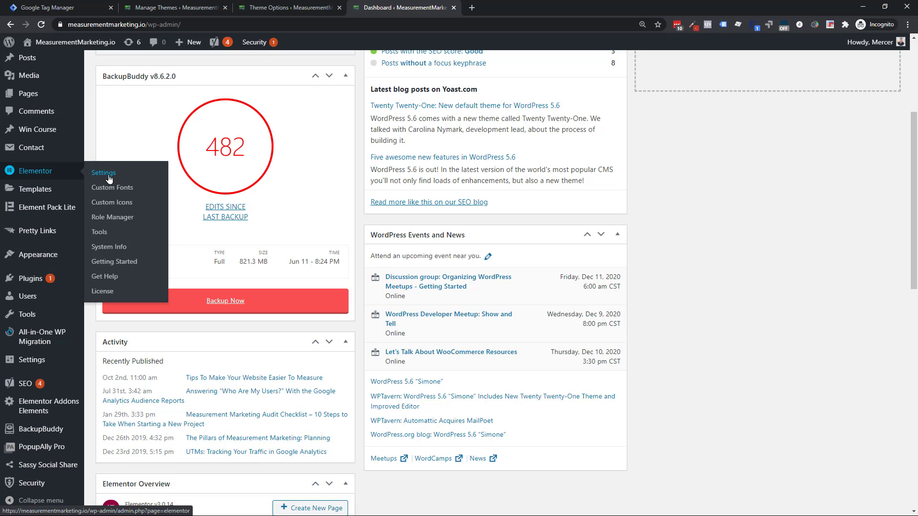
click(109, 178)
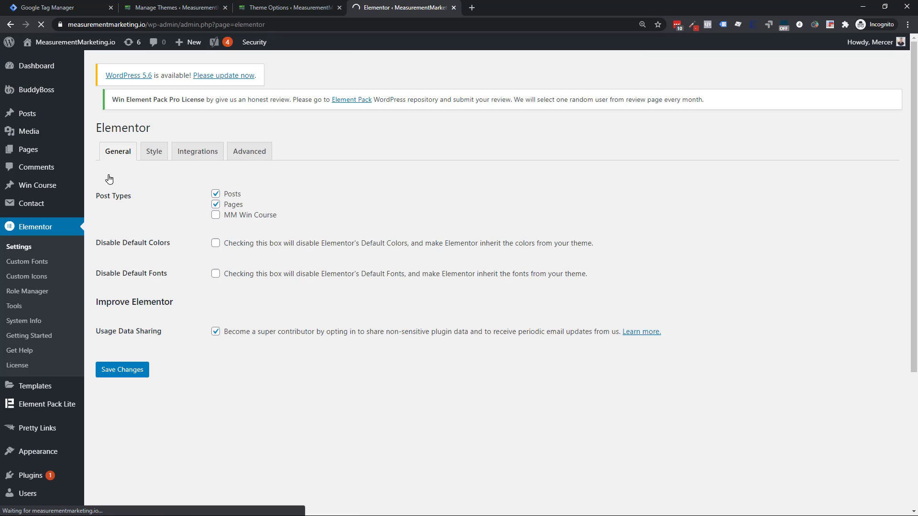
click(204, 165)
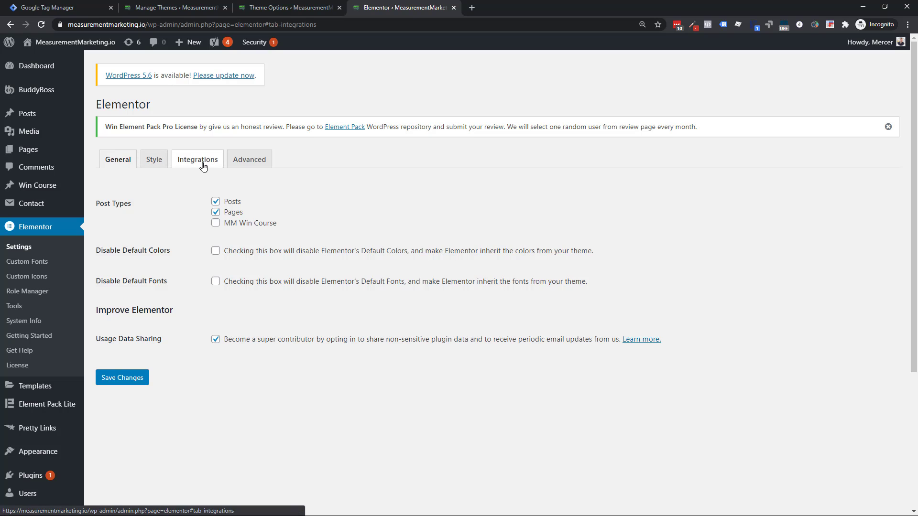
scroll(278, 211, down, 2)
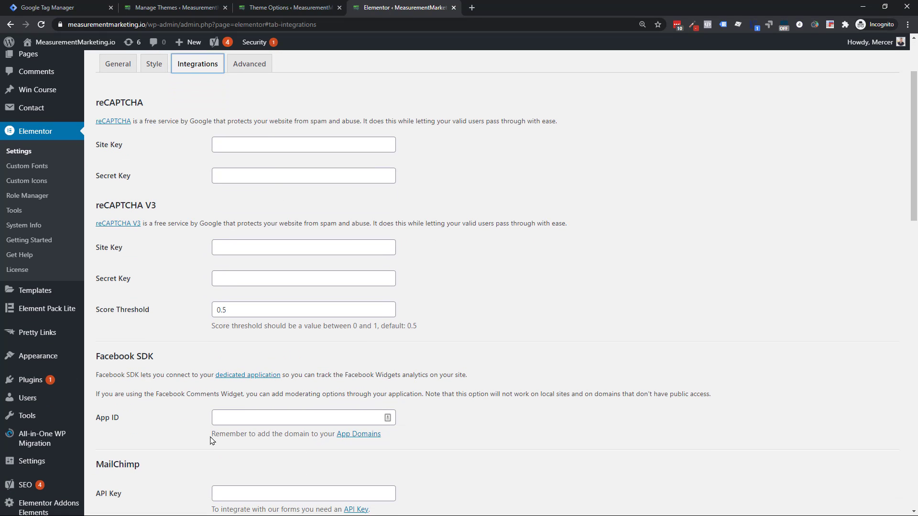
scroll(328, 390, down, 13)
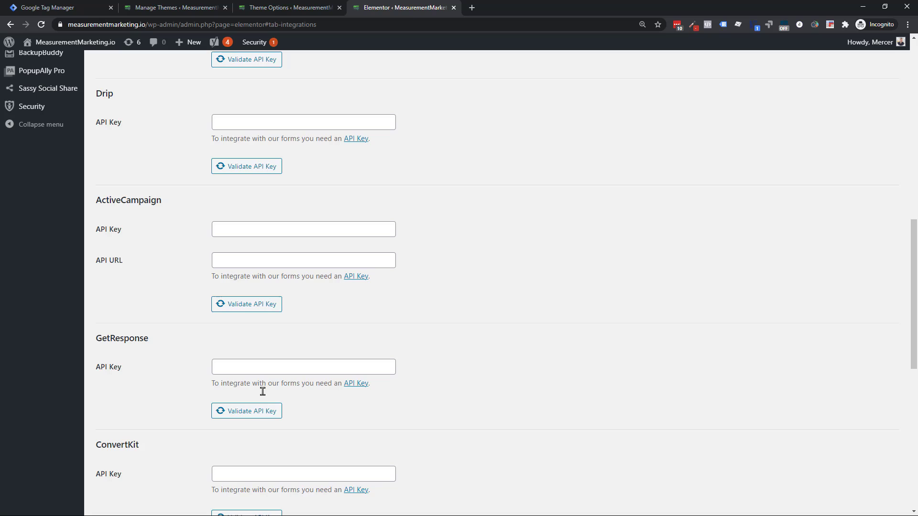
scroll(280, 416, down, 7)
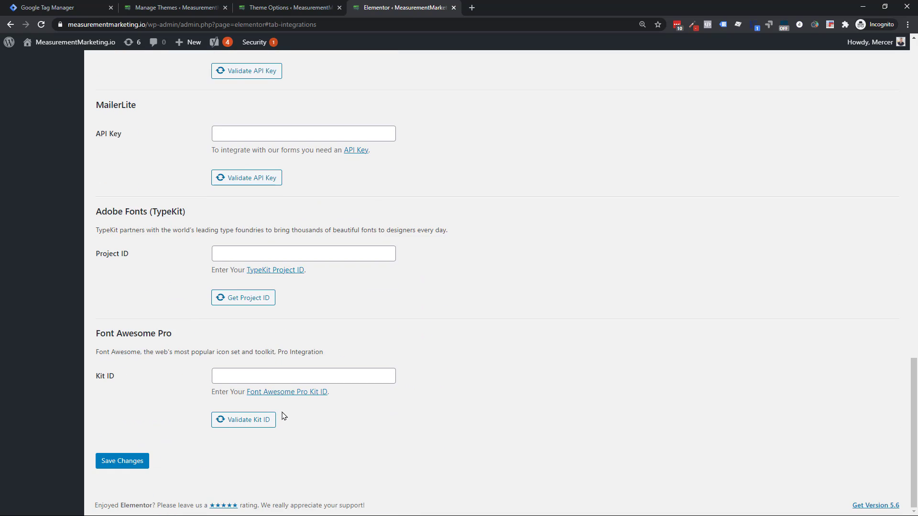
scroll(281, 416, up, 20)
scroll(282, 416, up, 1)
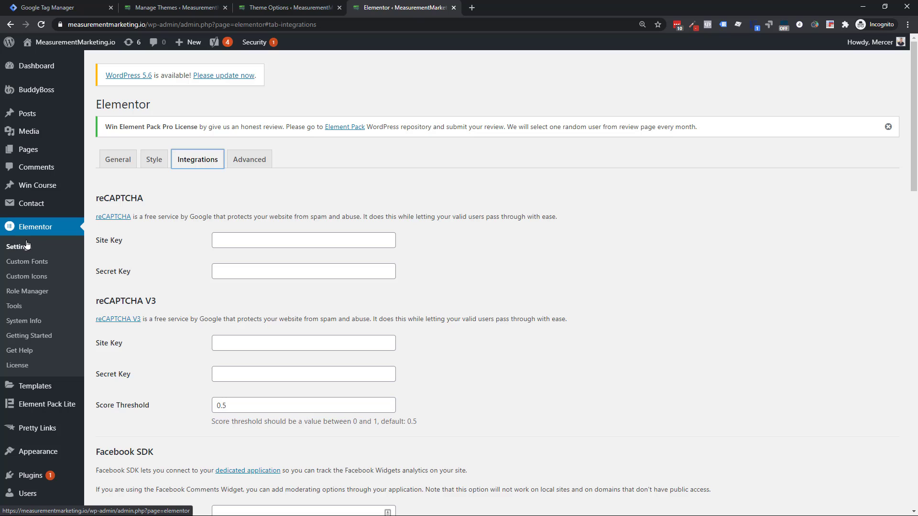
- On the demo site, search the plugin directory for 'google tag manager for wordpress'
click(143, 9)
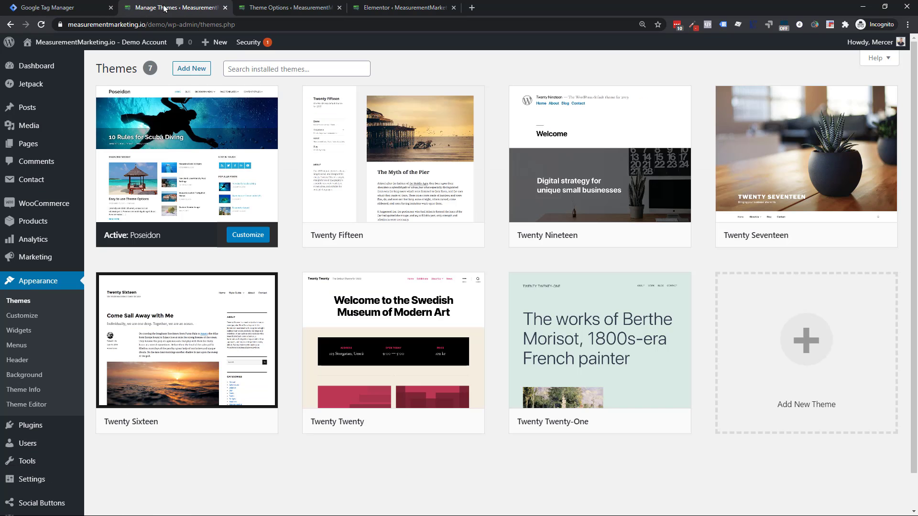
click(27, 428)
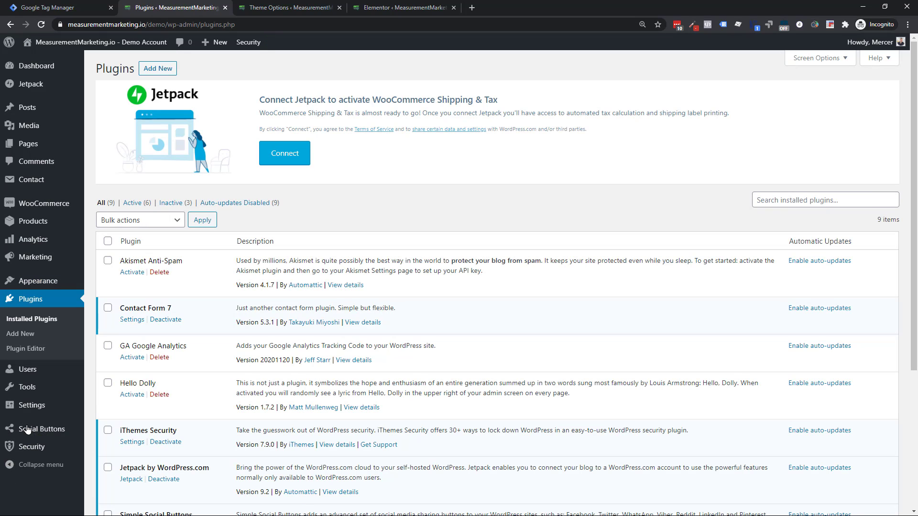
click(826, 197)
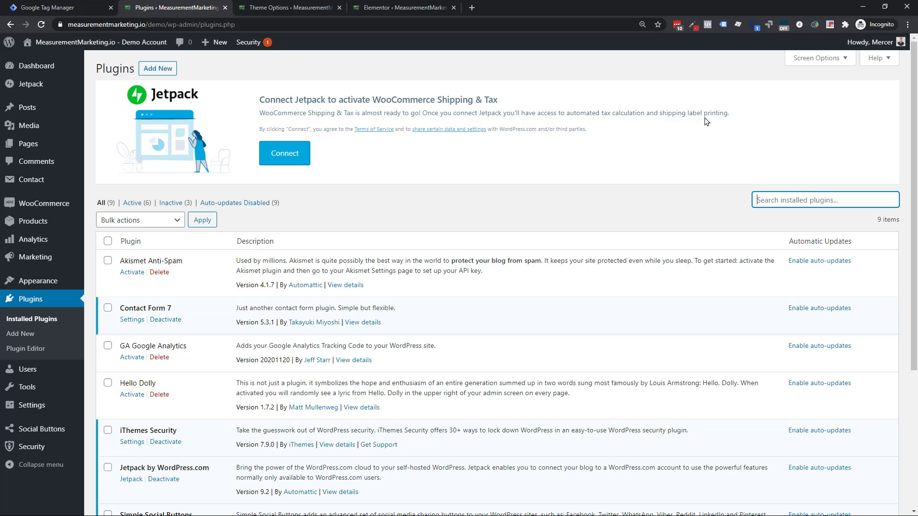
click(157, 73)
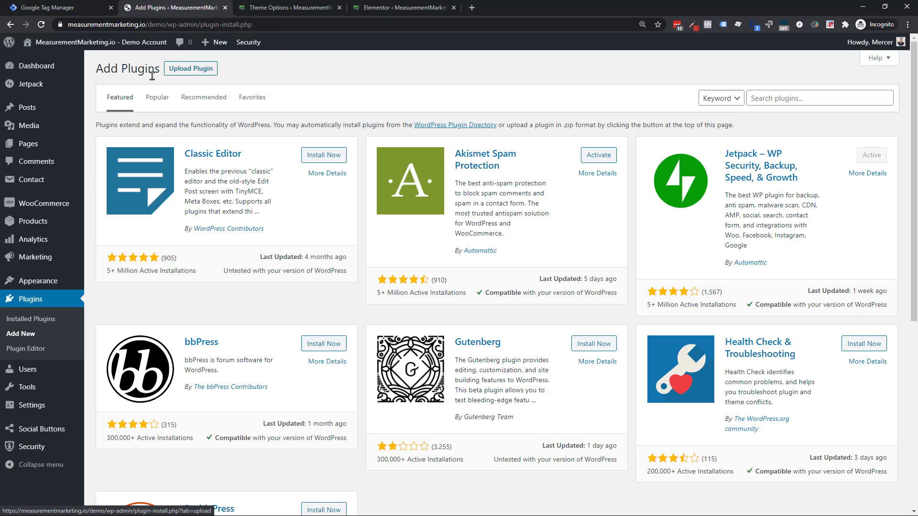
click(821, 100)
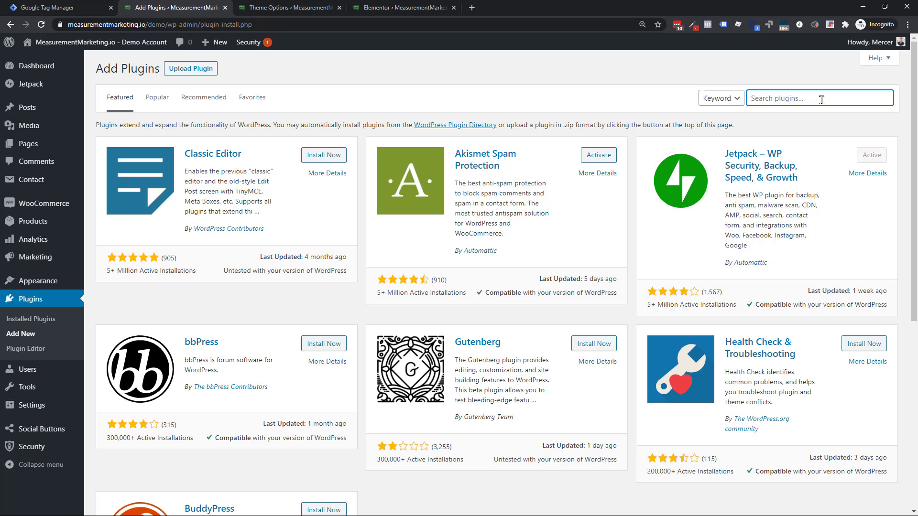
text(google tag manage)
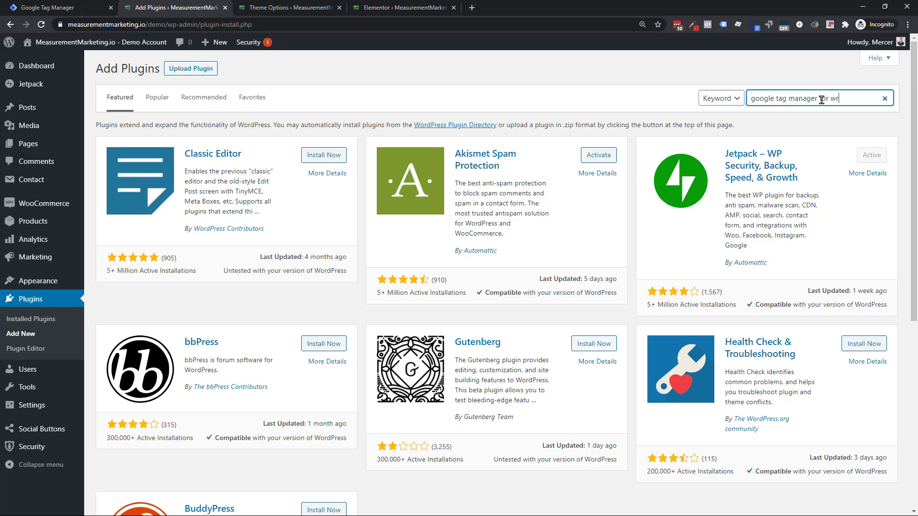
text(r for wordpress)
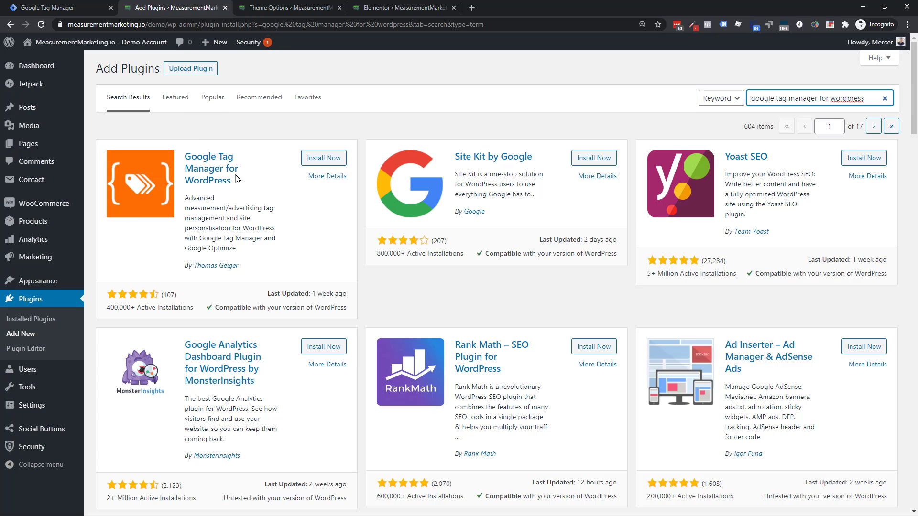
- Review the plugin's author and ratings, then install Google Tag Manager for WordPress
drag(240, 266, 196, 277)
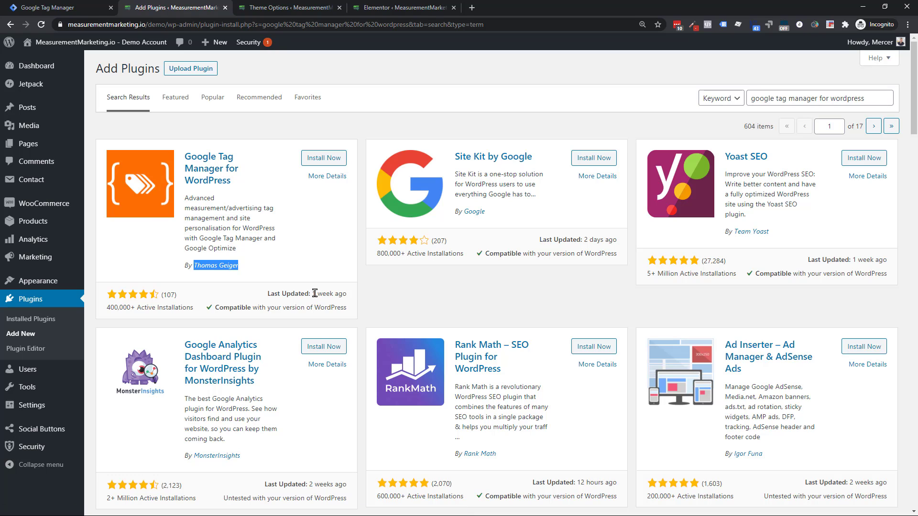
drag(311, 293, 348, 297)
click(345, 295)
click(325, 159)
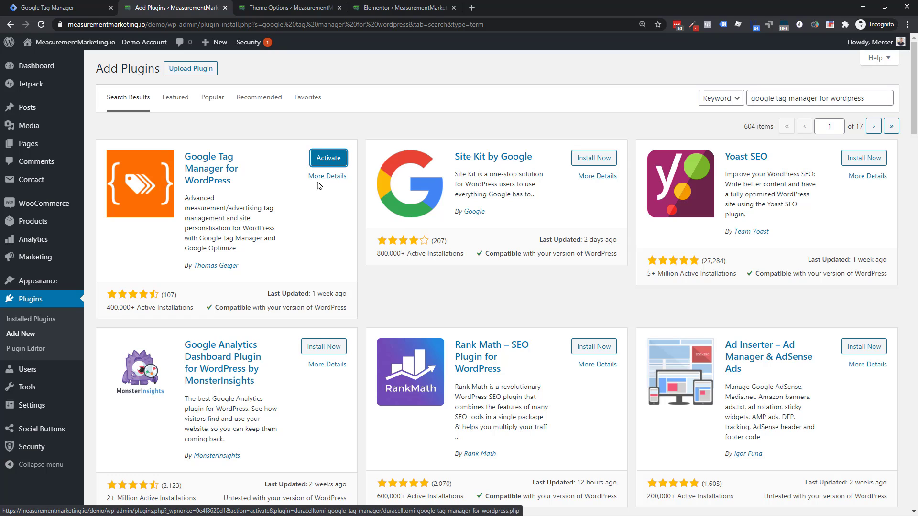
- Activate the plugin and open Settings > Google Tag Manager
click(327, 162)
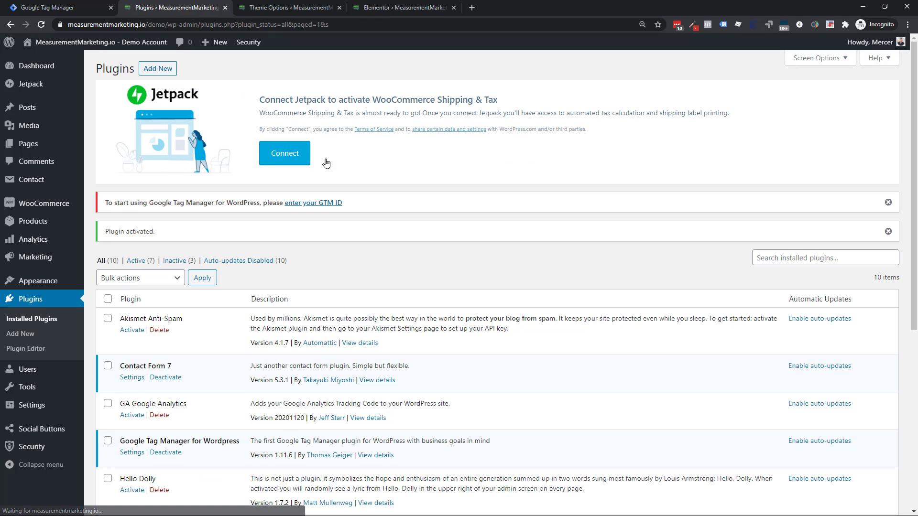
mouse_move(30, 243)
mouse_move(31, 405)
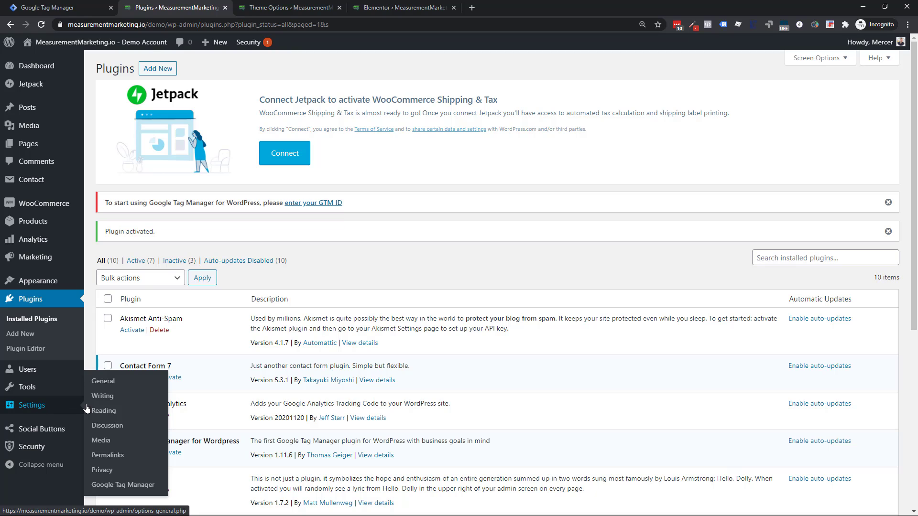
click(109, 486)
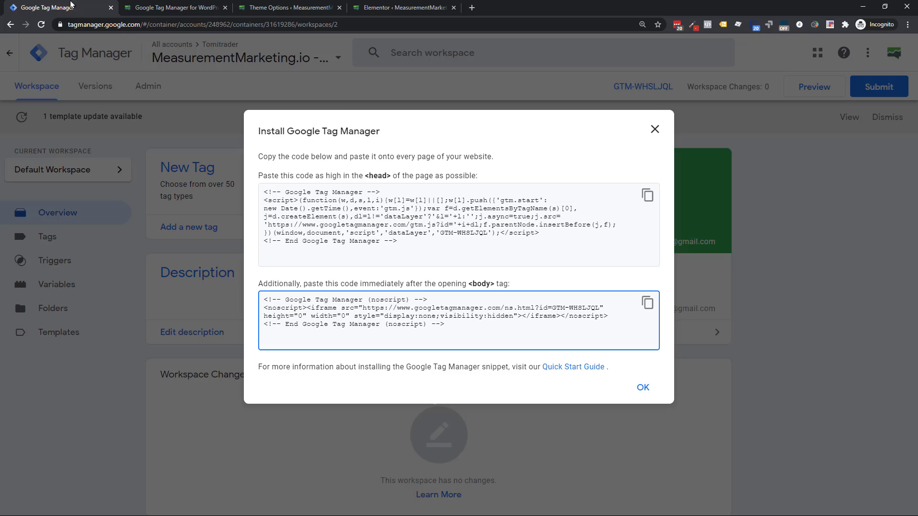
- Copy container ID GTM-WHSLJQL from Tag Manager's install dialog and return to the options page
click(440, 237)
drag(440, 237, 489, 234)
key(ctrl+c)
click(441, 230)
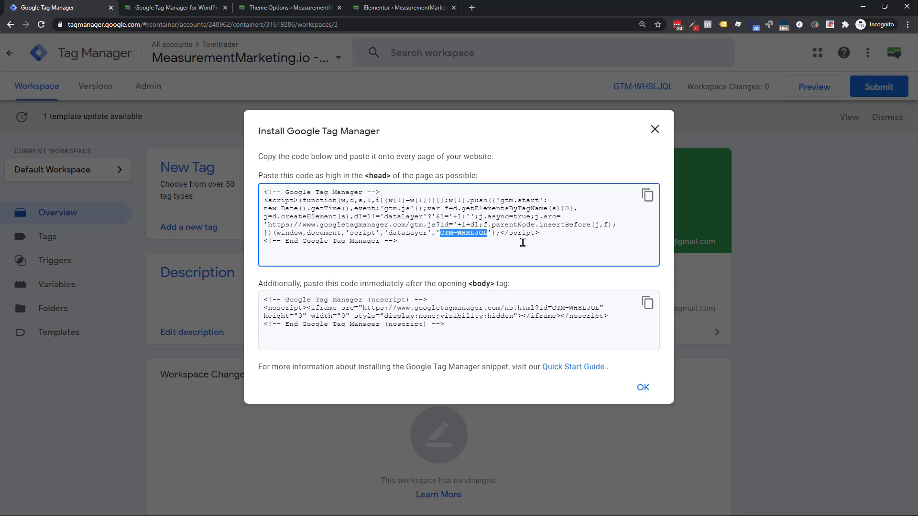
click(655, 129)
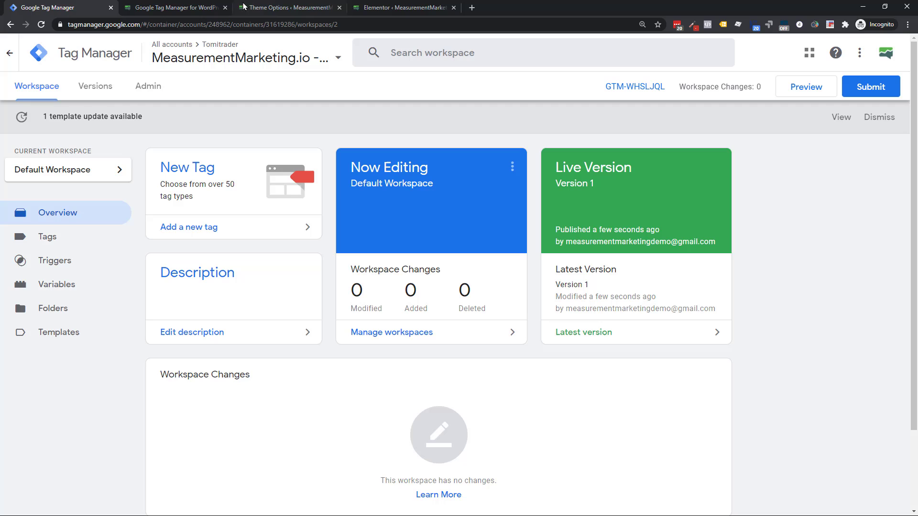
click(162, 7)
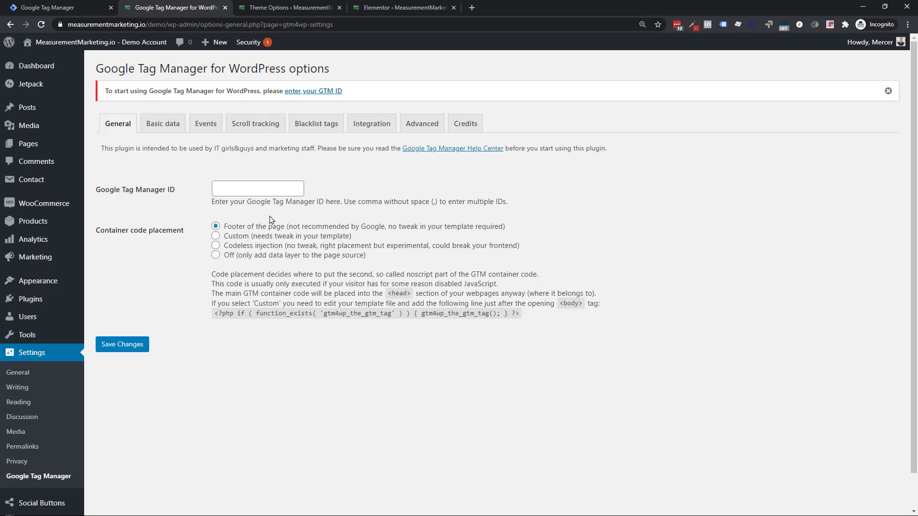
- Paste GTM-WHSLJQL into the Google Tag Manager ID field and compare the container placement options
click(258, 191)
key(ctrl+v)
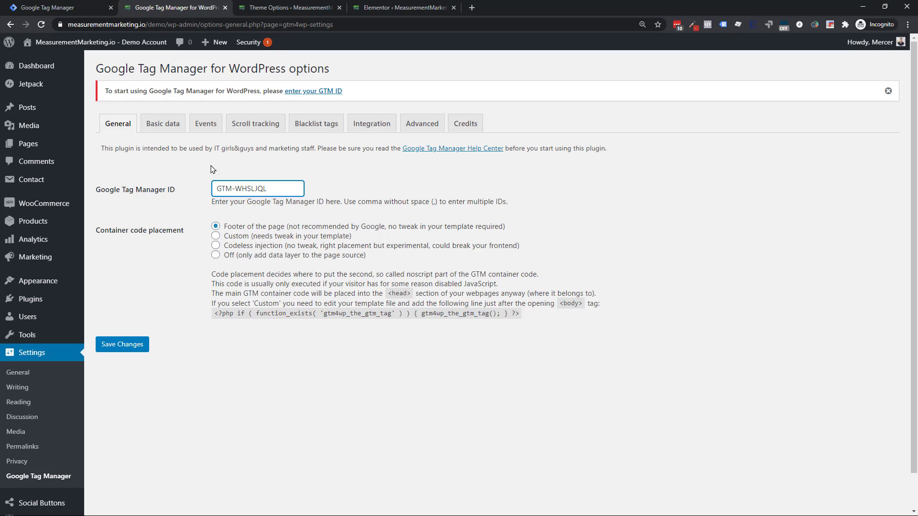
click(225, 238)
click(216, 246)
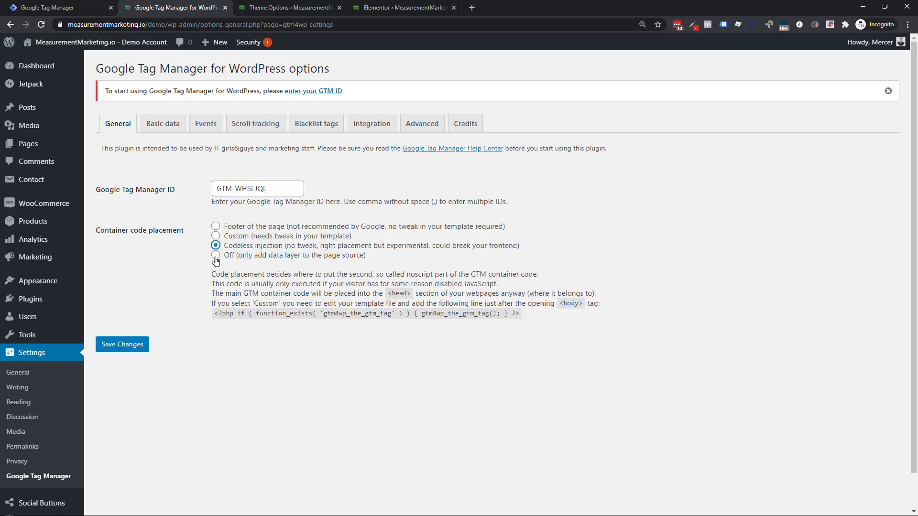
click(215, 256)
drag(238, 255, 361, 255)
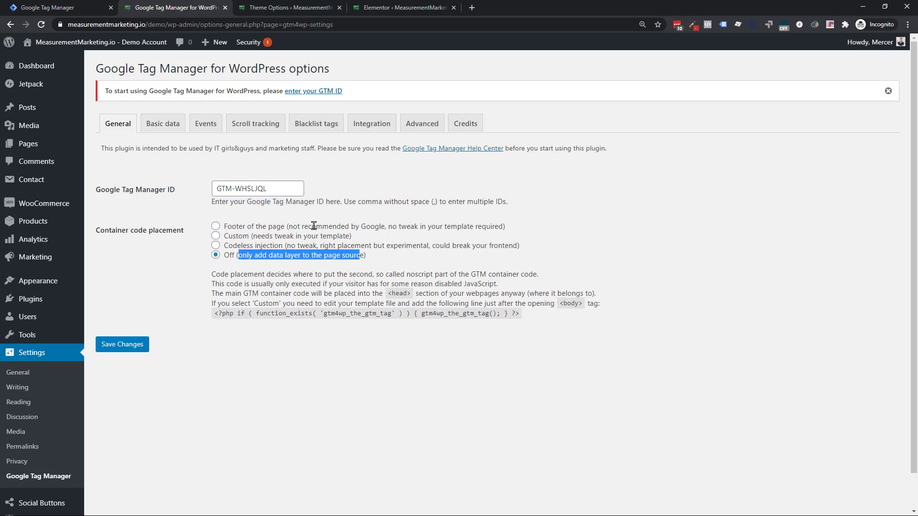
- Confirm the ID, choose 'Footer of the page' placement and save the settings
click(279, 190)
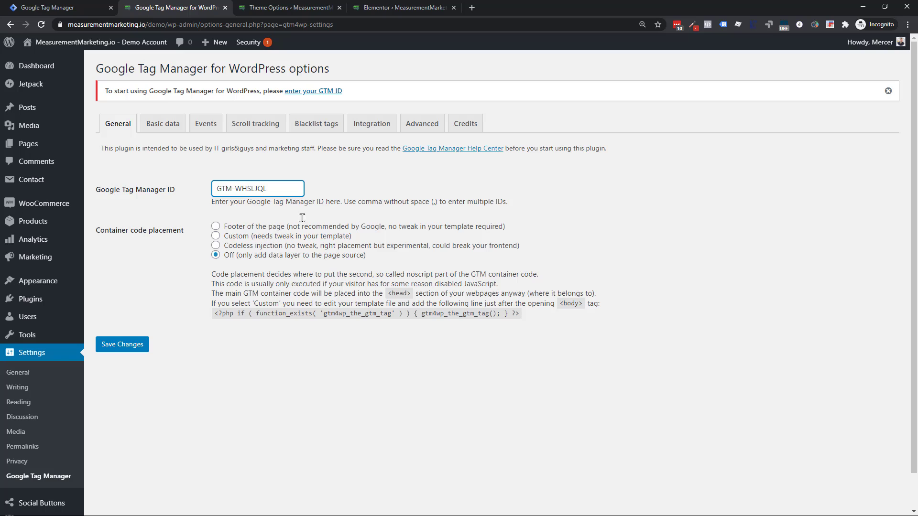
click(215, 226)
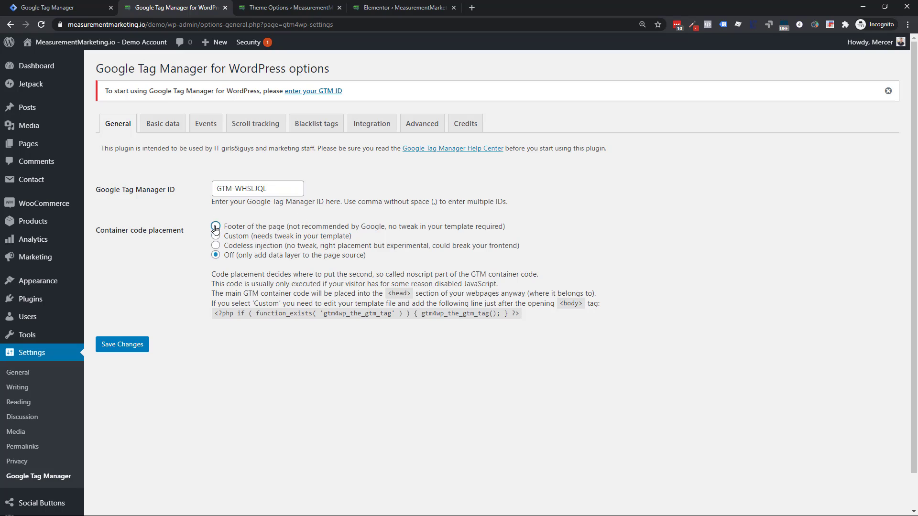
click(123, 347)
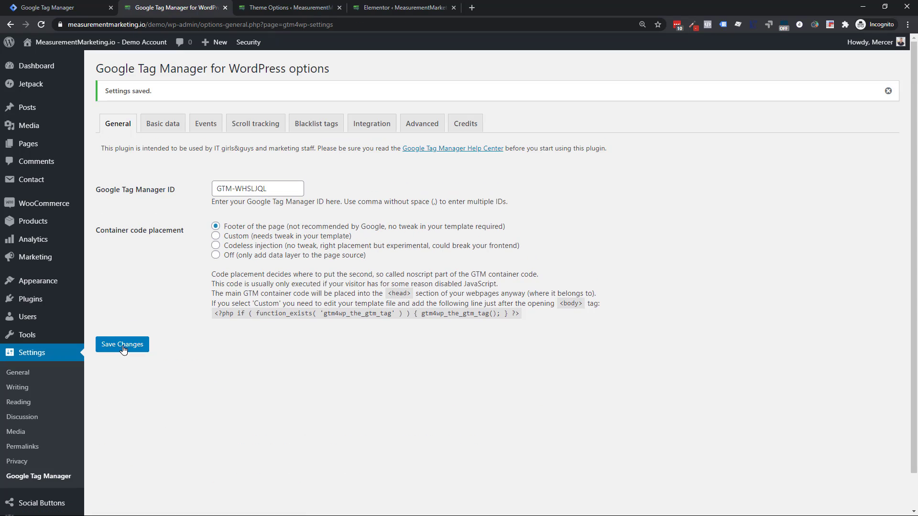
- Open the demo homepage in a new tab and confirm Tag Assistant detects GTM-WHSLJQL
mouse_move(102, 44)
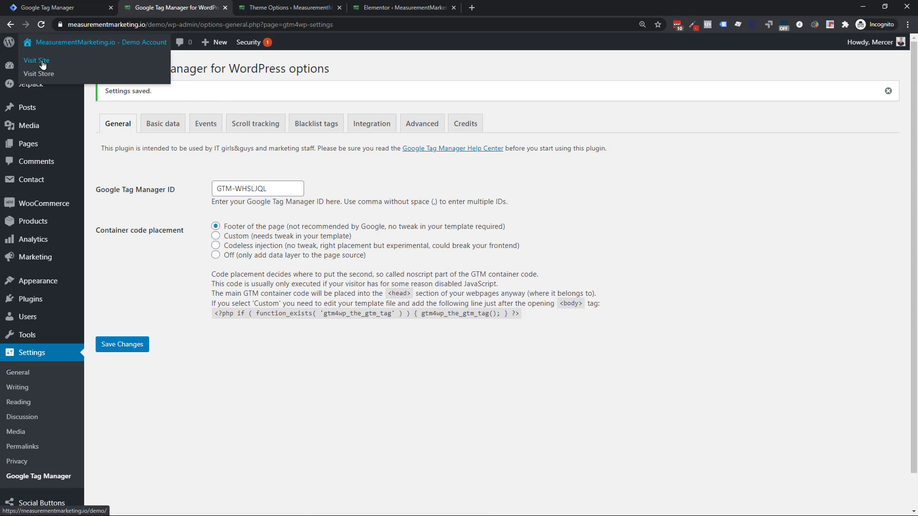
right_click(37, 61)
click(60, 71)
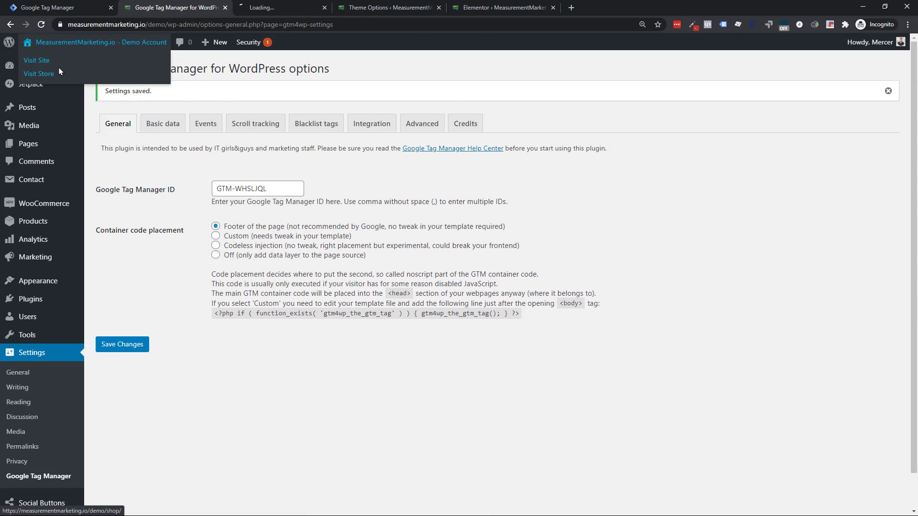
click(258, 8)
click(723, 24)
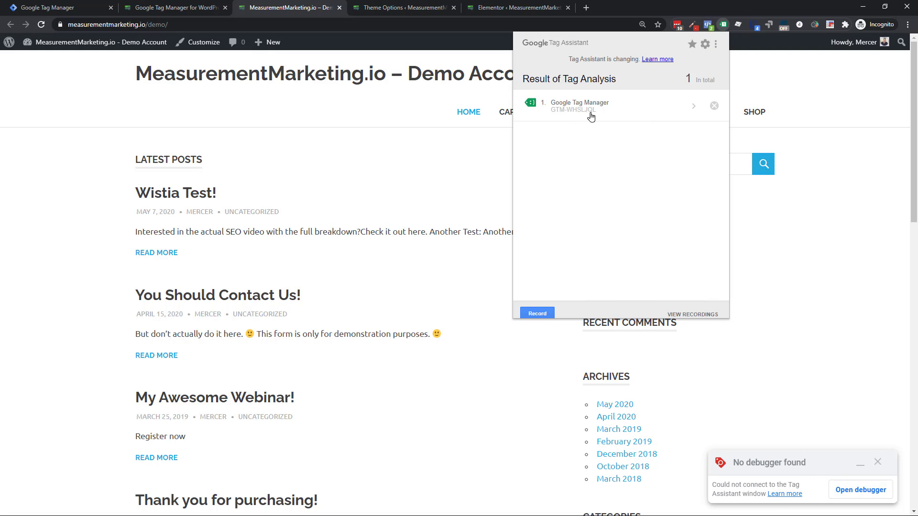
- Check the Tag Manager workspace, then select the demo site's URL for copying
click(46, 8)
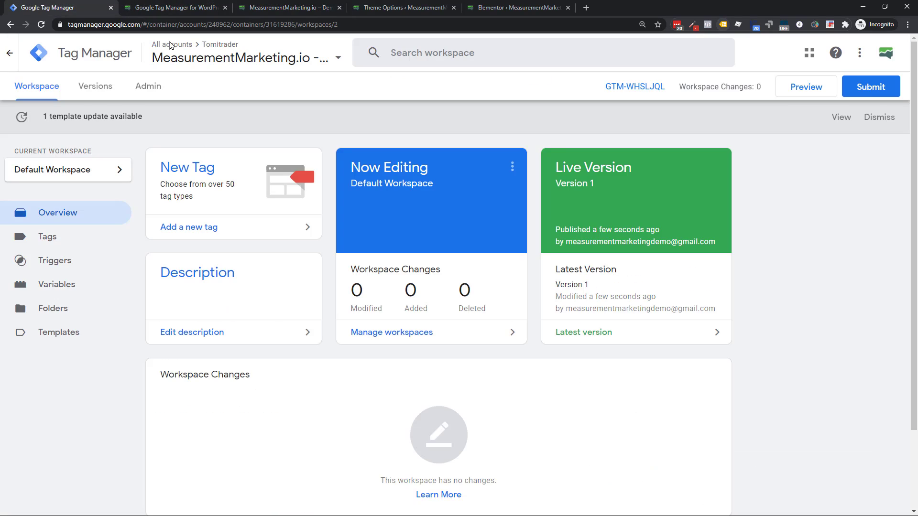
click(262, 6)
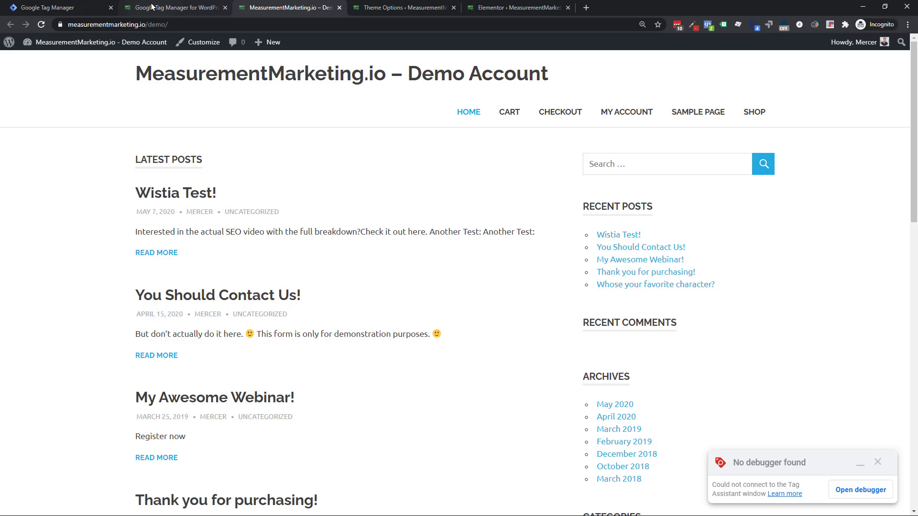
click(232, 23)
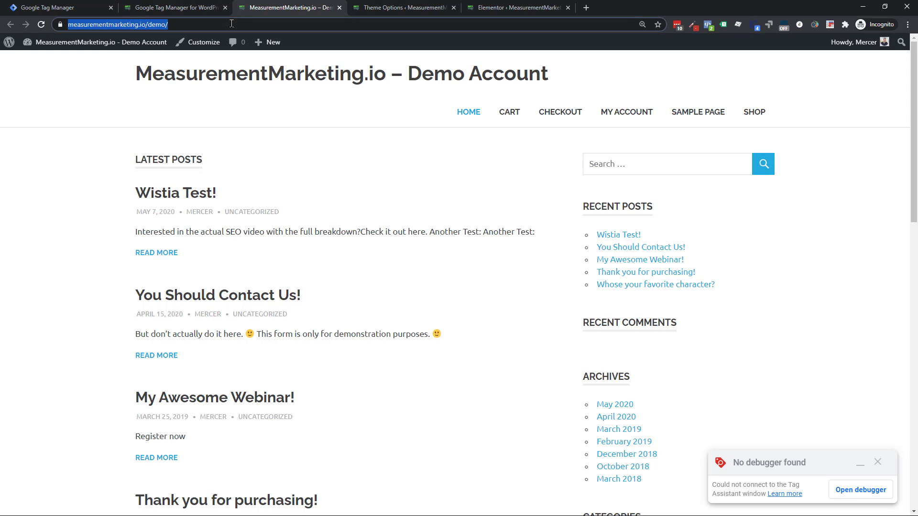
- In Basic data, add post date, title, count, ID and format to the data layer
click(340, 7)
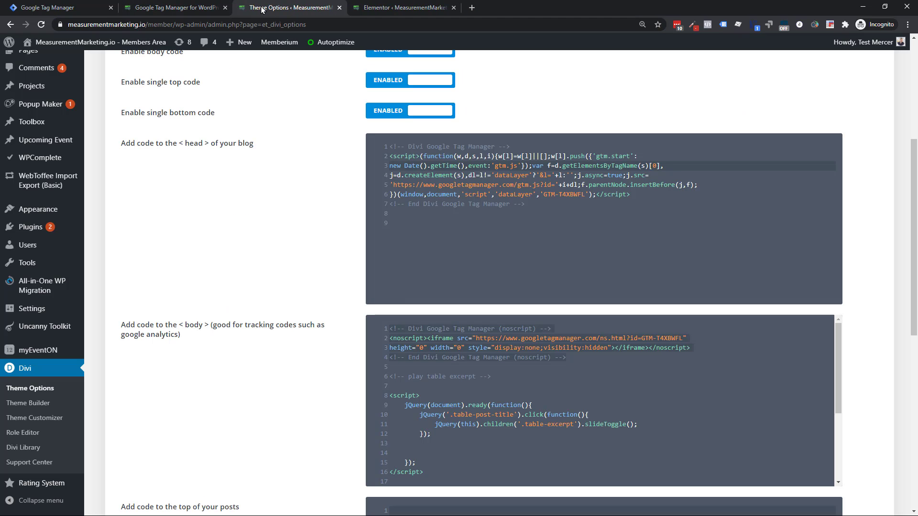
scroll(282, 186, up, 1)
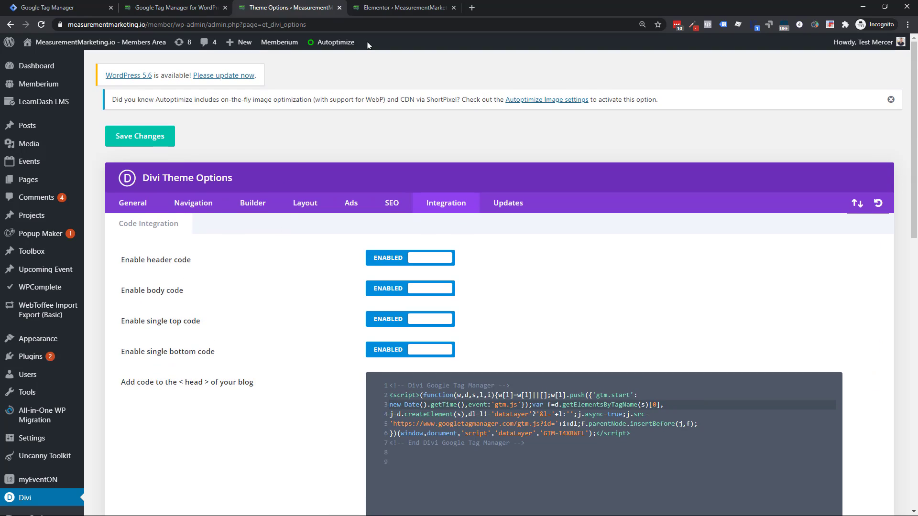
click(187, 7)
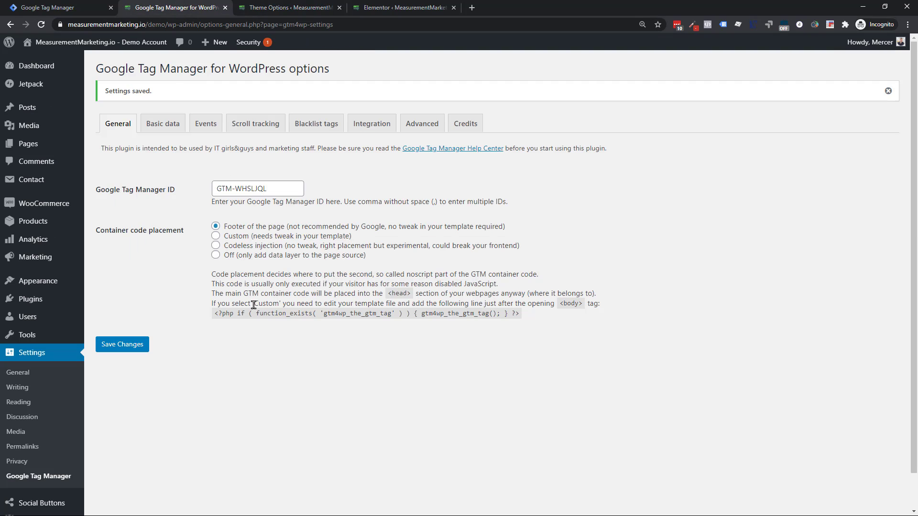
click(157, 130)
scroll(232, 311, down, 3)
click(215, 248)
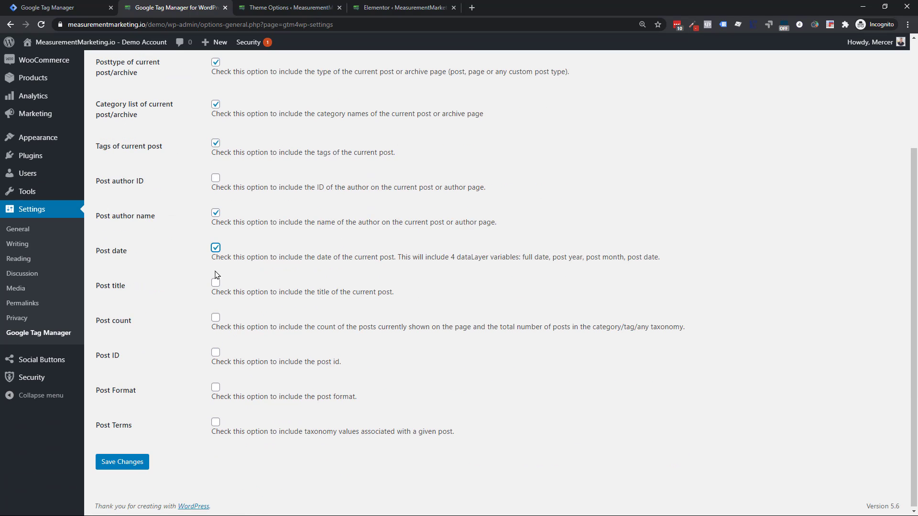
click(216, 283)
click(216, 318)
click(216, 352)
click(216, 387)
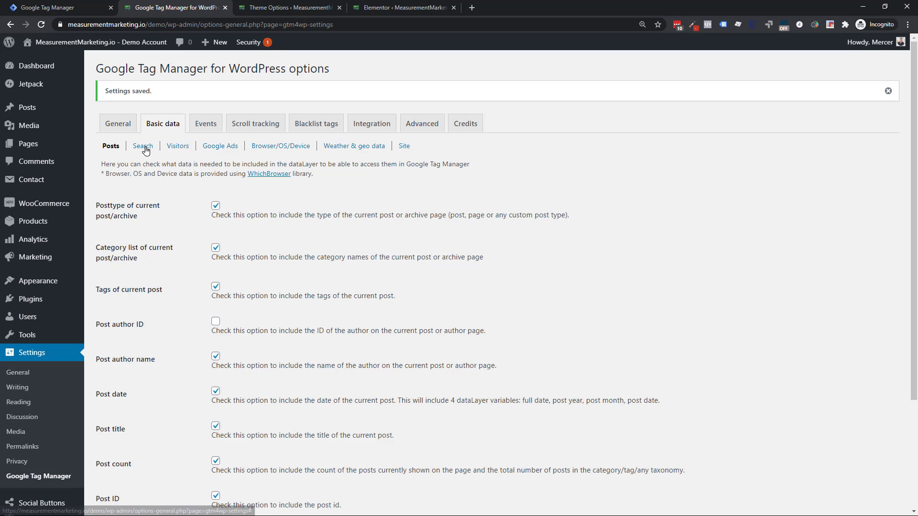
- Add visitor data: logged-in status, user ID, role, name, email, creation date and IP address
click(177, 146)
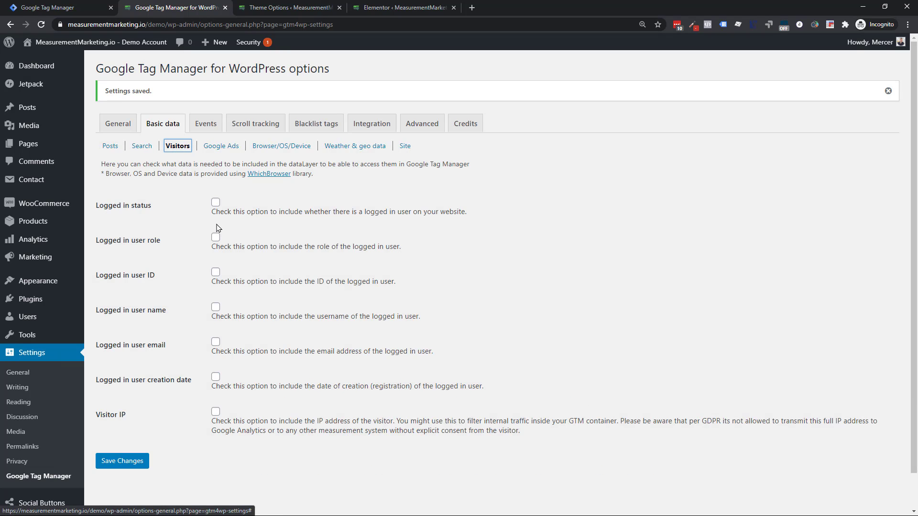
click(215, 203)
click(216, 272)
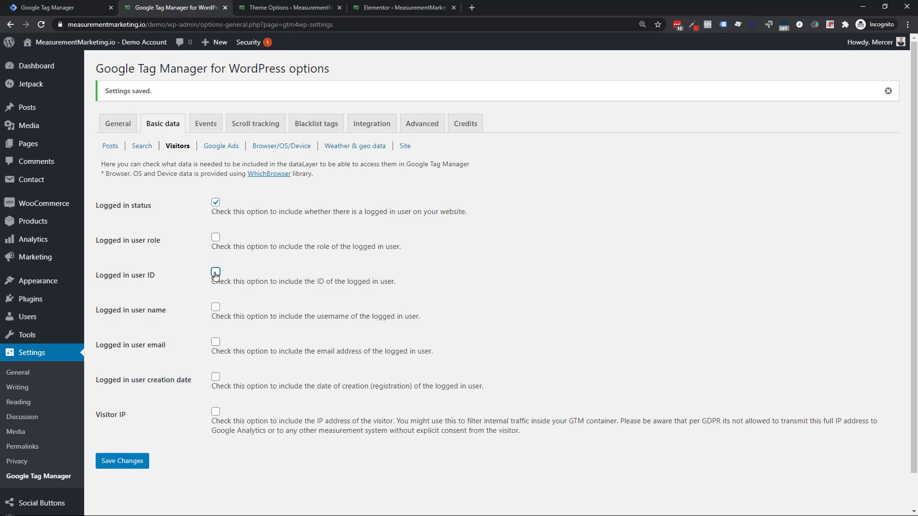
click(215, 238)
click(215, 308)
click(214, 343)
click(216, 377)
click(215, 412)
- Enable browser, OS, device, geo, Cloudflare country code and weather data, then save
click(282, 146)
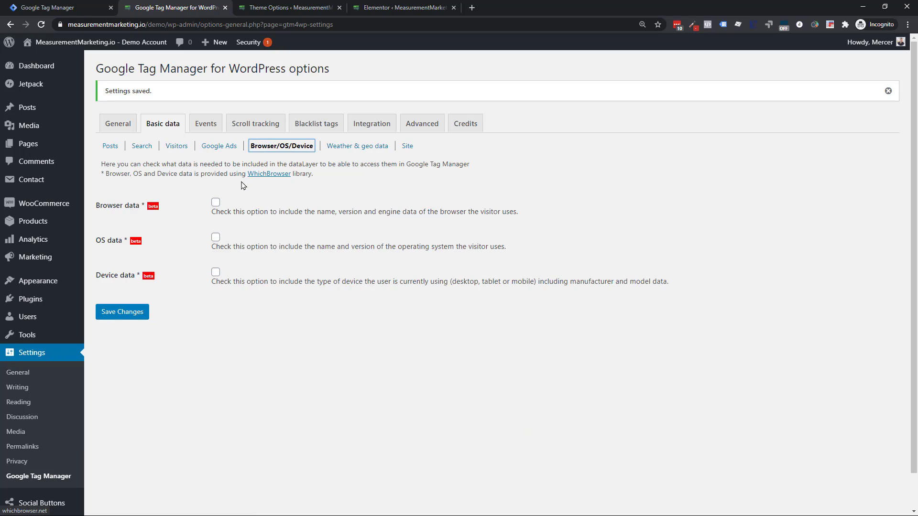
click(215, 203)
click(215, 238)
click(215, 272)
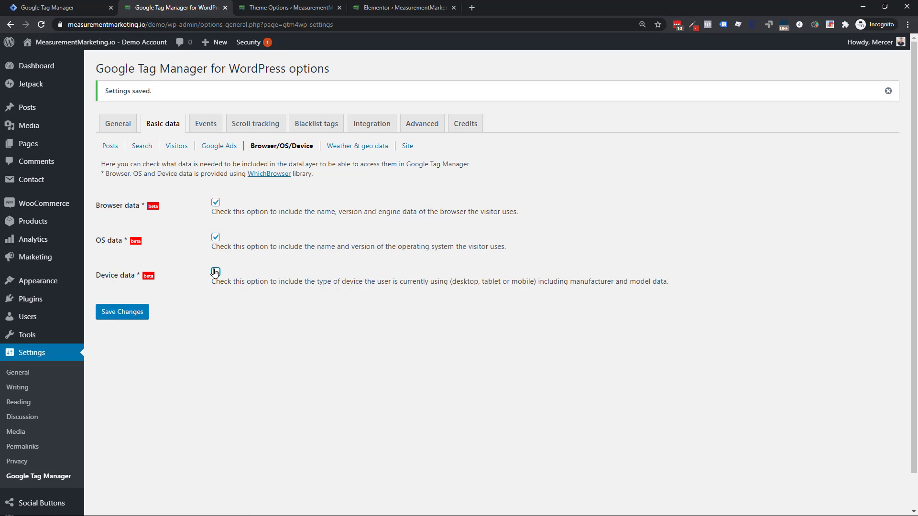
click(373, 146)
click(216, 203)
click(216, 281)
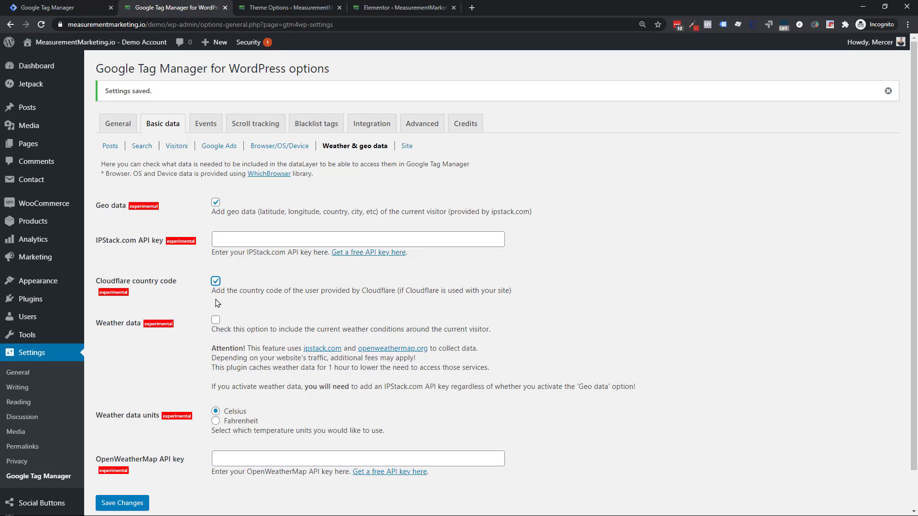
click(216, 320)
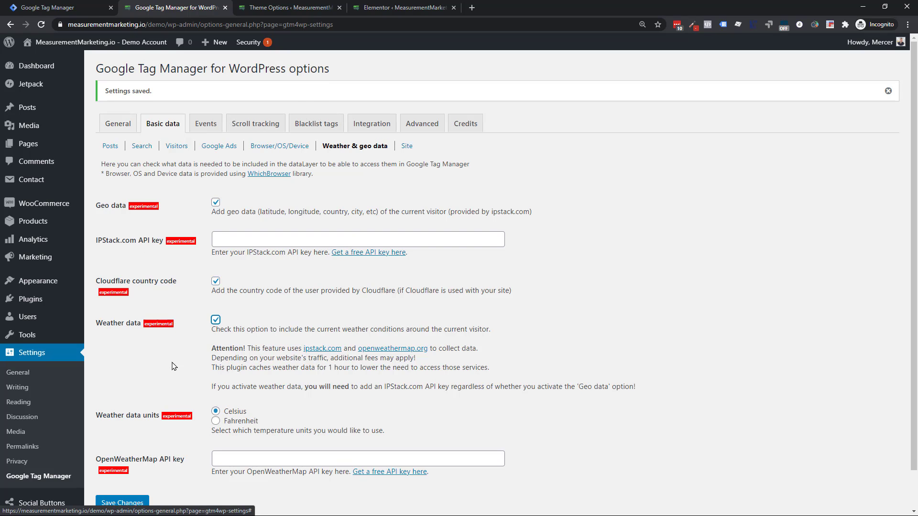
scroll(122, 430, down, 1)
click(123, 460)
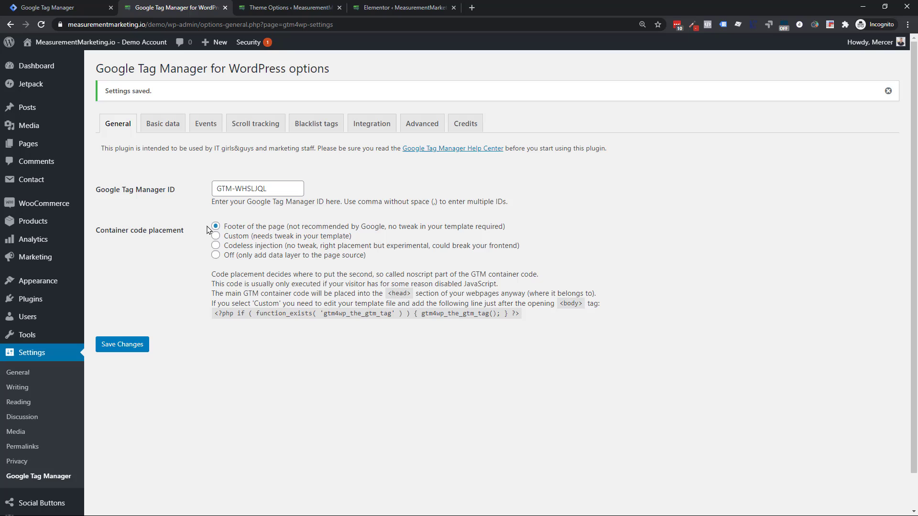
- Try data-layer-only placement, restore 'Footer of the page' and save again
click(215, 257)
click(216, 226)
click(122, 344)
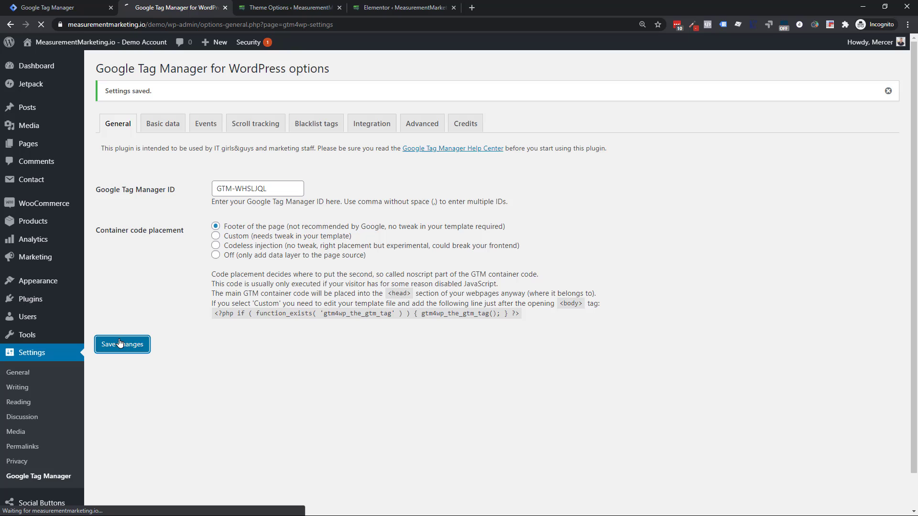
- Start Tag Assistant preview on measurementmarketing.io and confirm container GTM-WHSLJQL is found
click(101, 4)
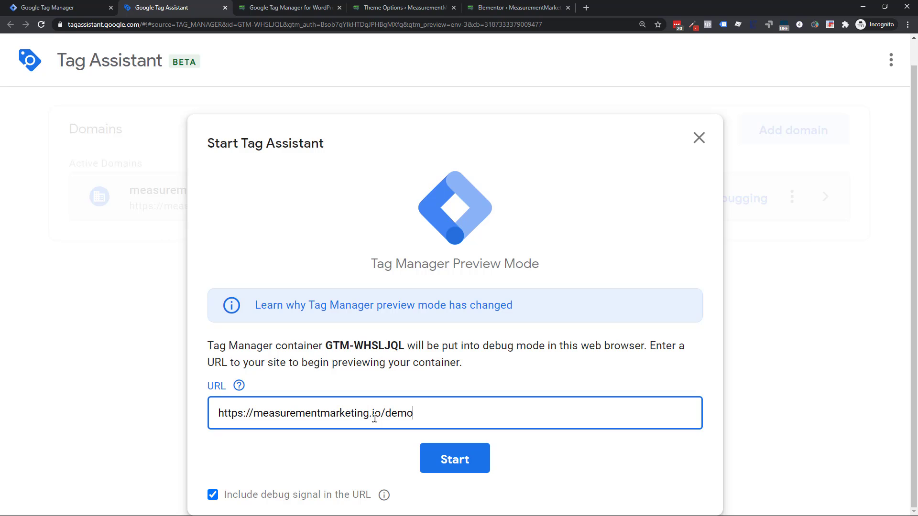
click(461, 455)
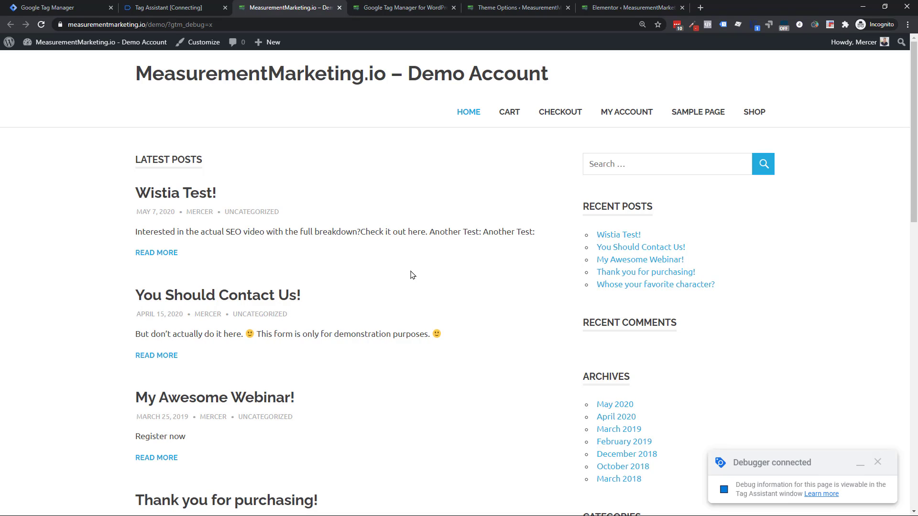
click(159, 5)
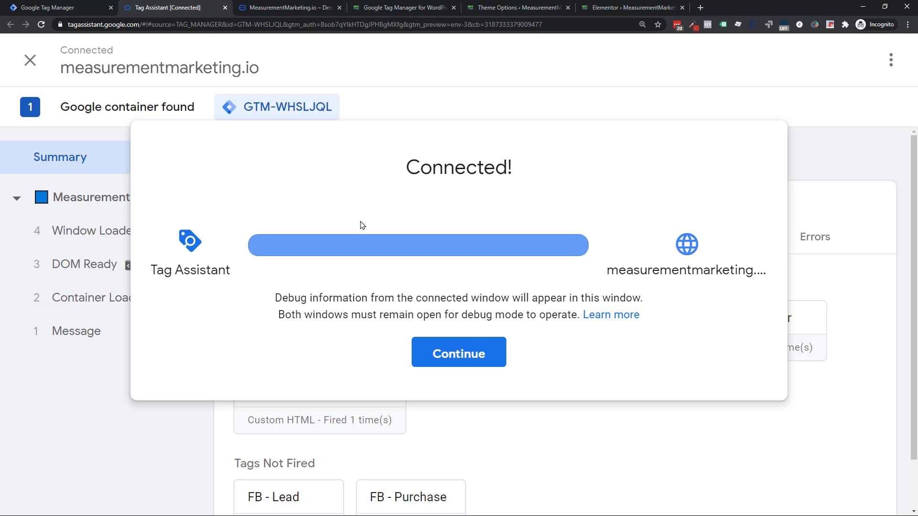
click(458, 354)
click(69, 203)
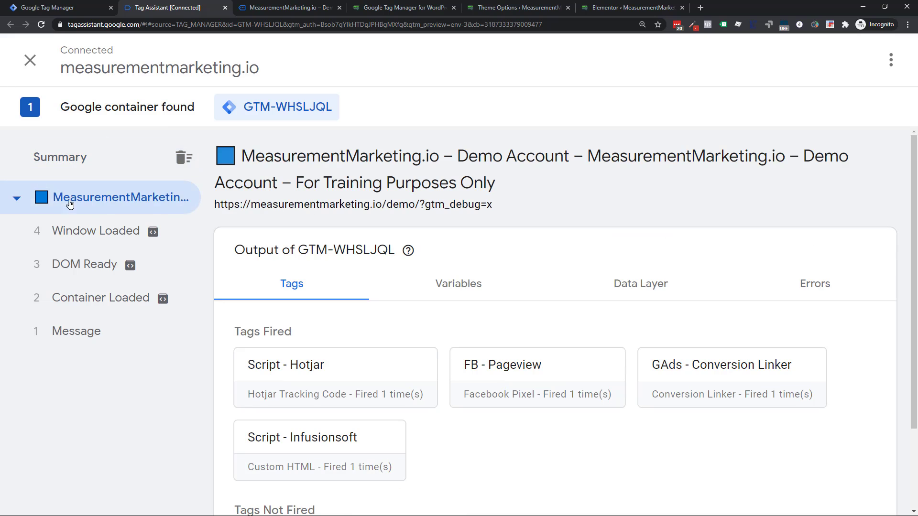
click(635, 283)
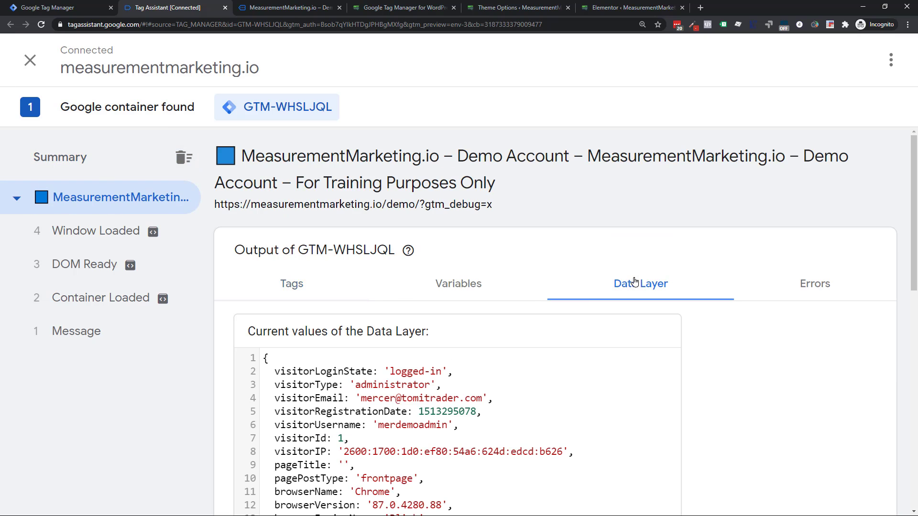
scroll(451, 312, down, 3)
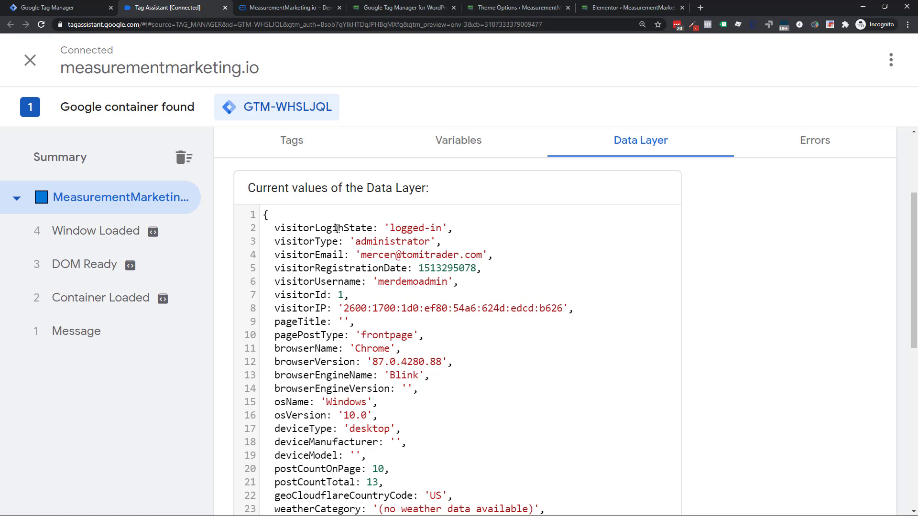
drag(297, 228, 445, 230)
drag(326, 242, 430, 241)
scroll(334, 261, down, 1)
drag(320, 207, 497, 201)
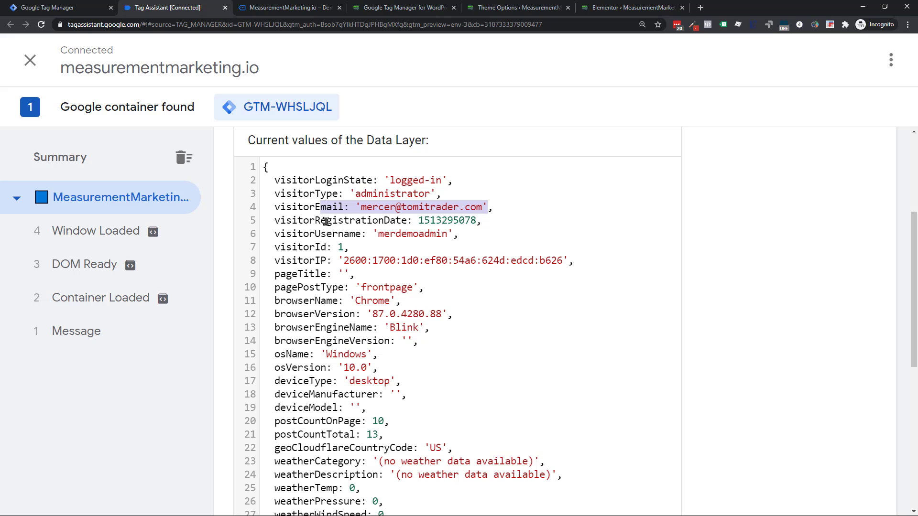
scroll(325, 221, up, 2)
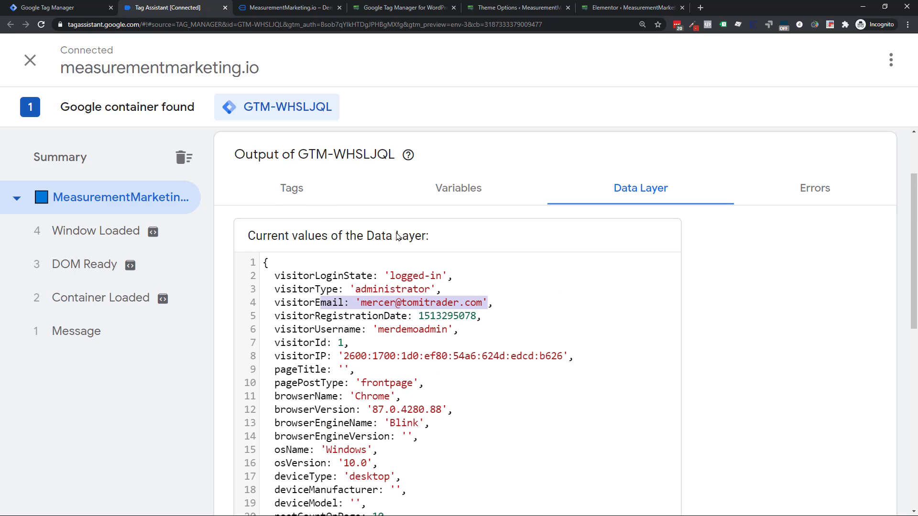
scroll(397, 236, down, 2)
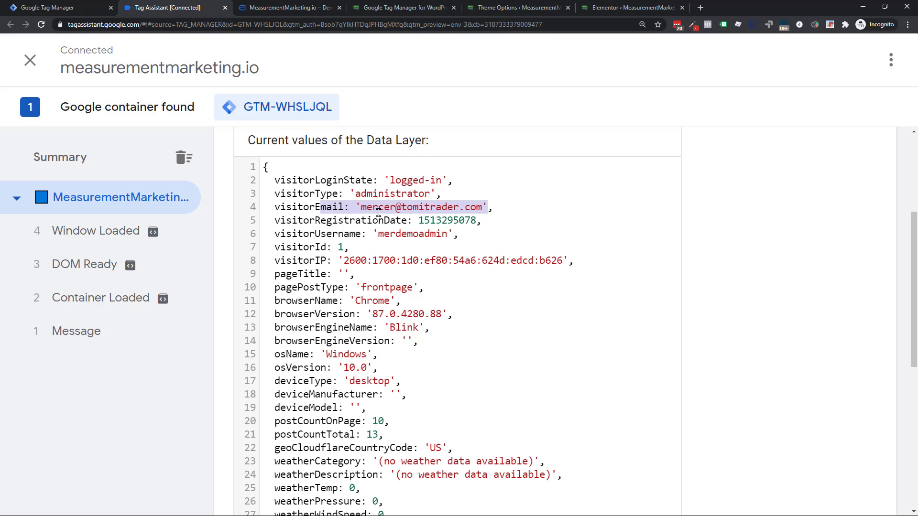
click(356, 199)
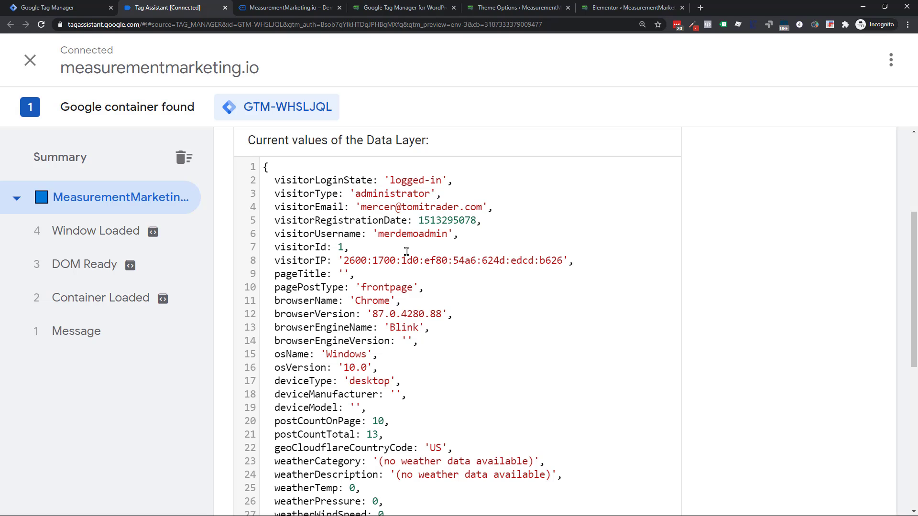
scroll(406, 252, down, 1)
drag(299, 158, 494, 161)
click(399, 222)
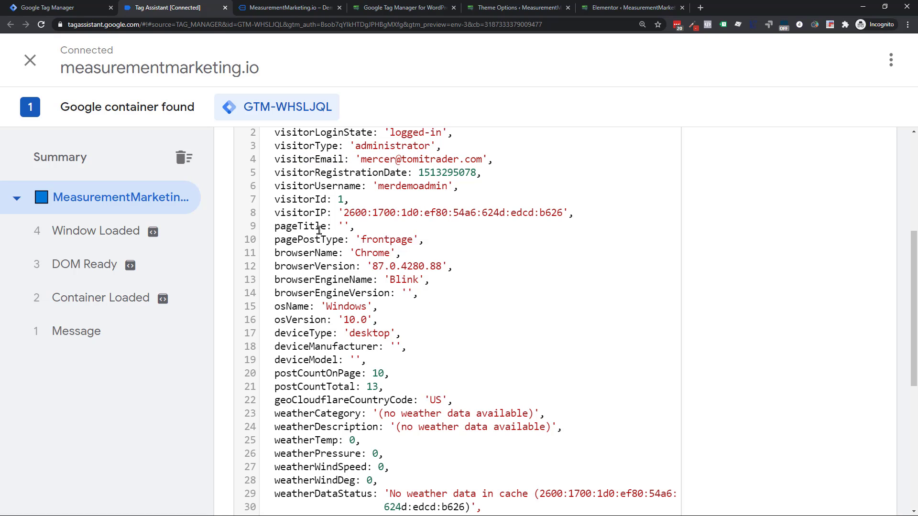
scroll(319, 230, down, 1)
drag(338, 165, 355, 433)
scroll(367, 371, down, 3)
drag(349, 279, 375, 427)
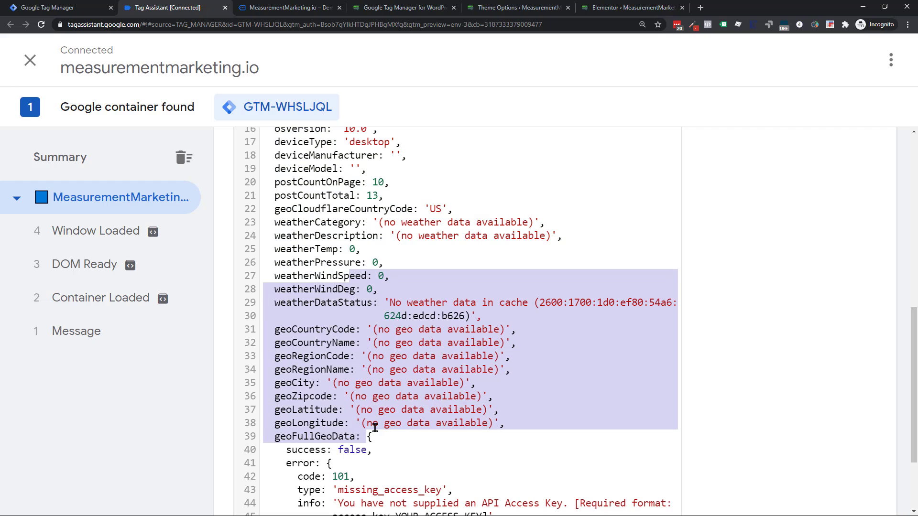
scroll(376, 356, up, 7)
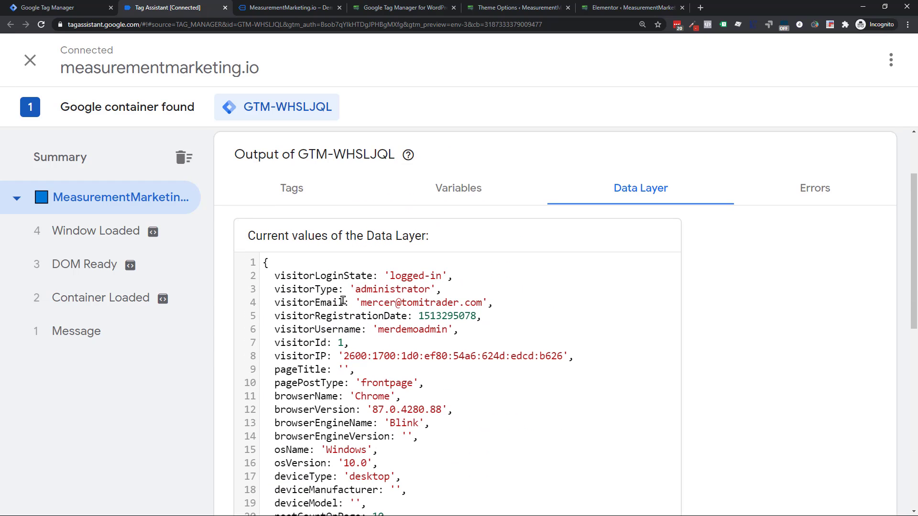
scroll(379, 365, down, 9)
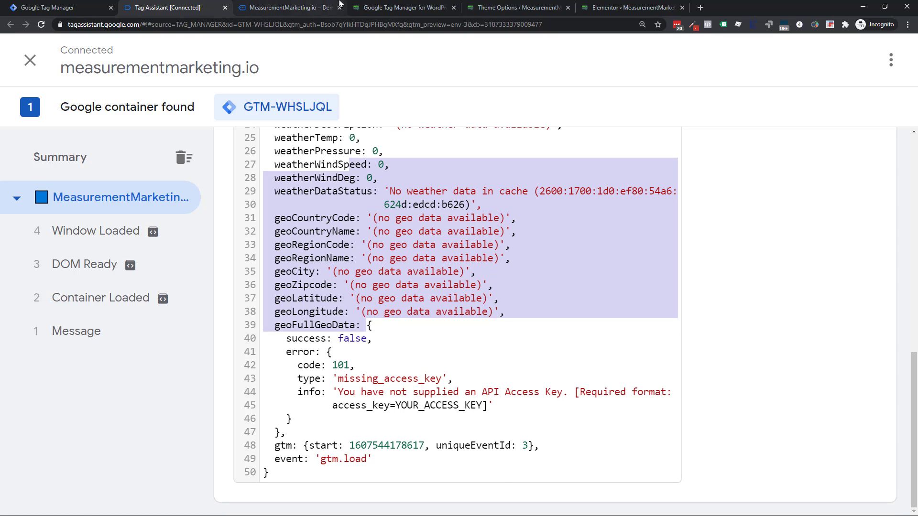
- Re-include Posttype and Category list in GTM4WP Basic data and save the settings
click(401, 7)
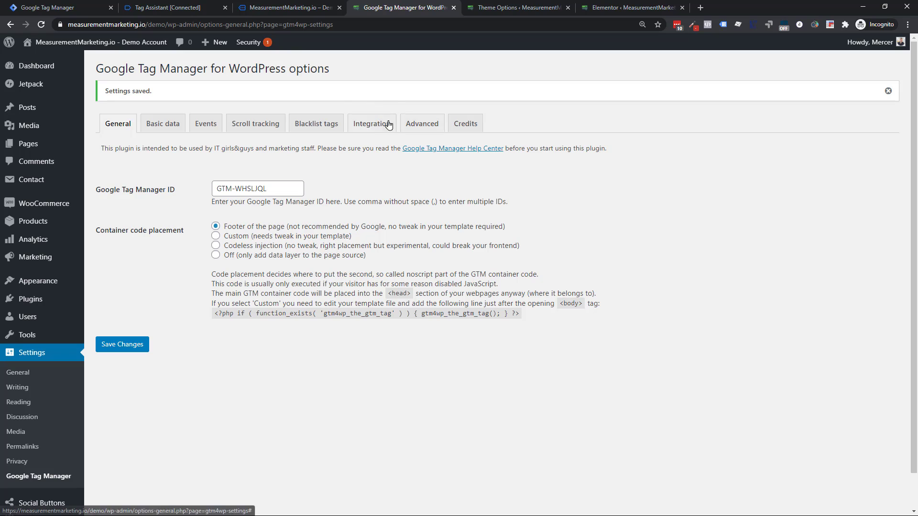
click(169, 124)
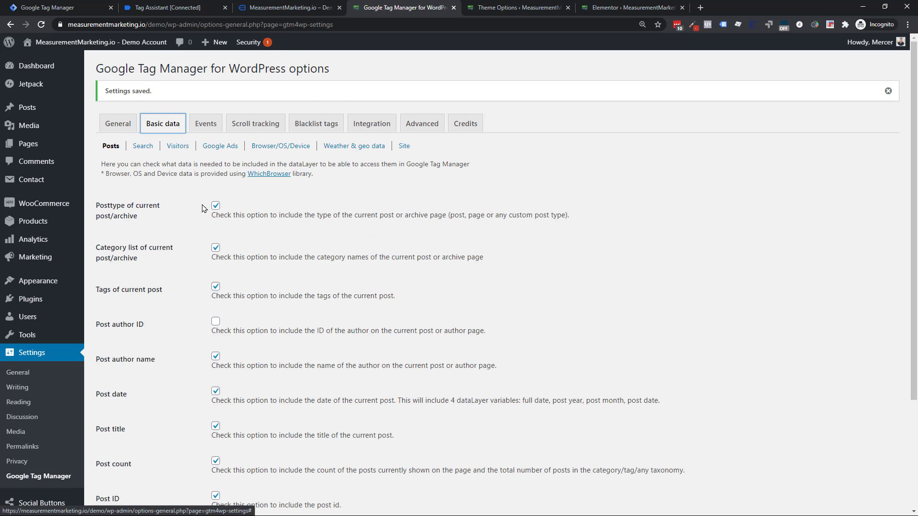
click(215, 205)
click(216, 246)
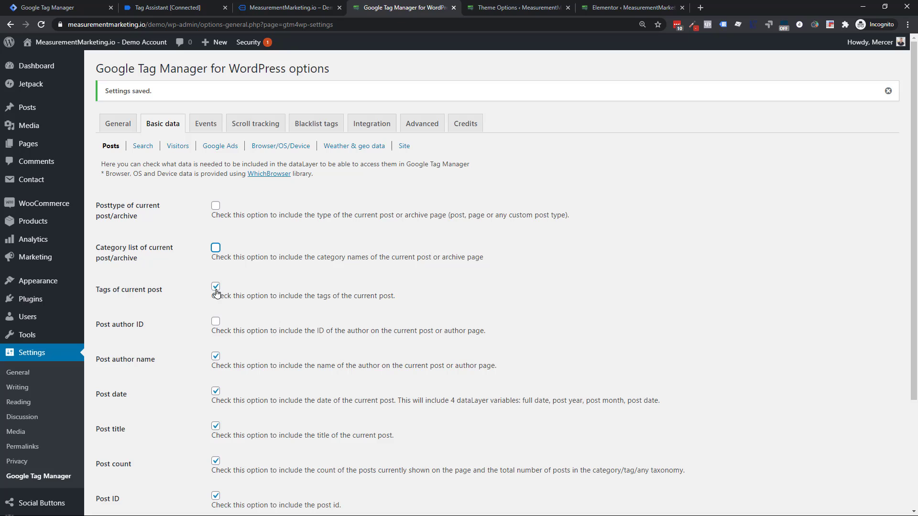
click(215, 248)
click(216, 206)
scroll(258, 276, down, 1)
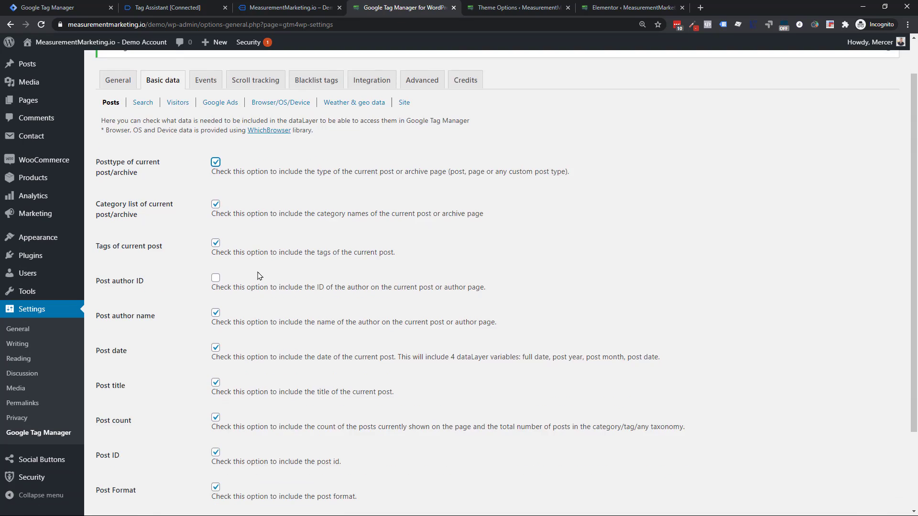
scroll(258, 276, down, 2)
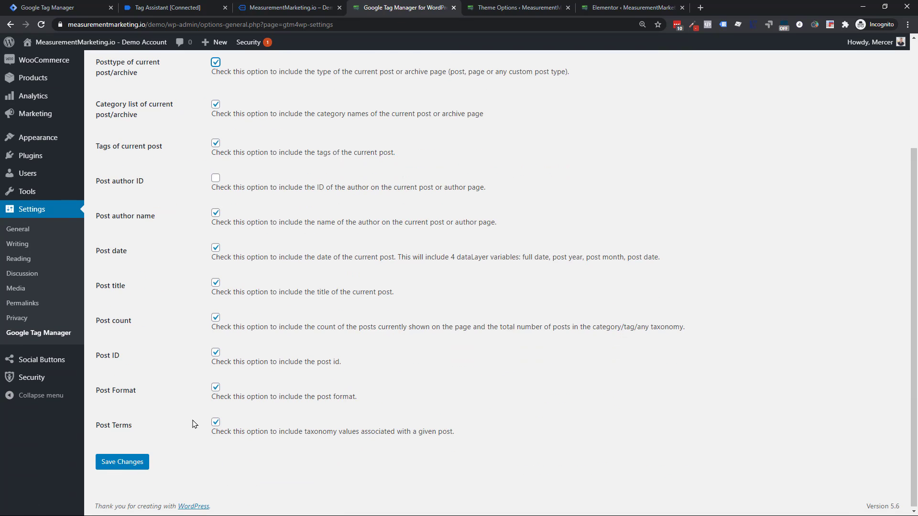
click(122, 462)
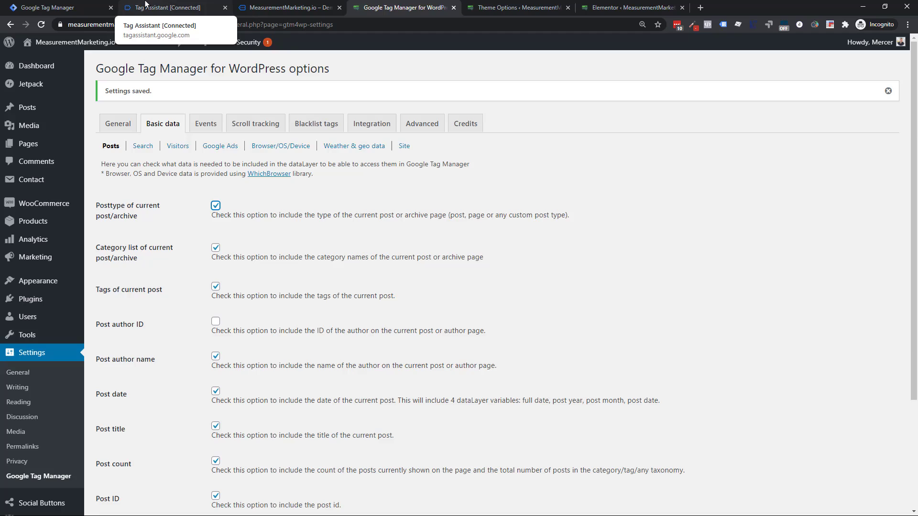
- Load the My Awesome Webinar! post and select its page event in Tag Assistant
click(167, 7)
click(379, 7)
click(276, 6)
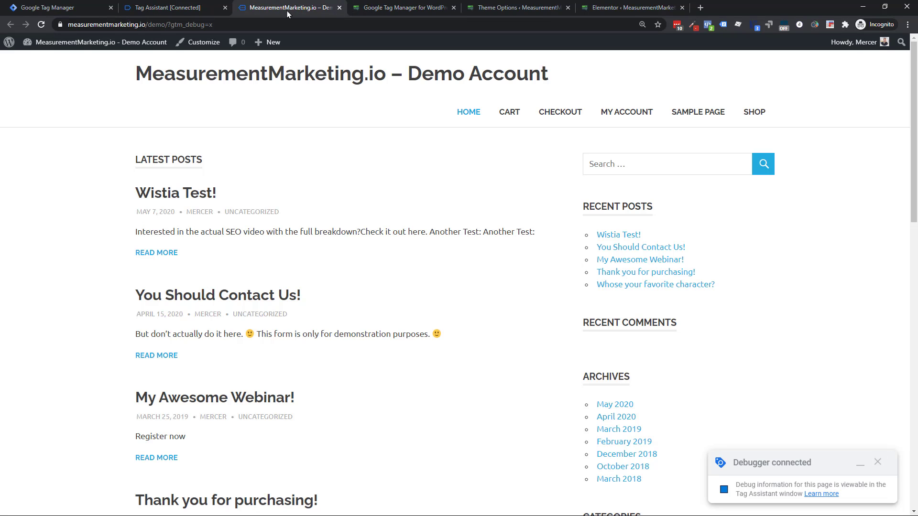
click(201, 399)
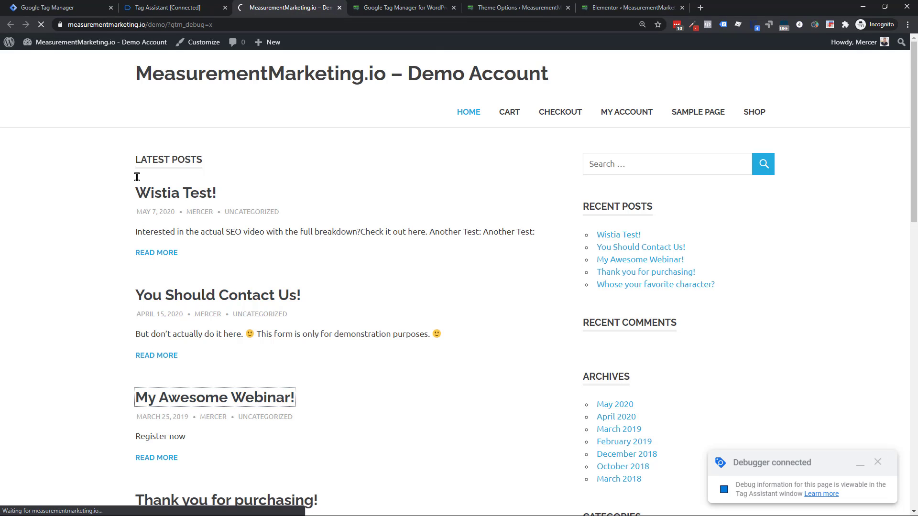
click(173, 6)
click(88, 200)
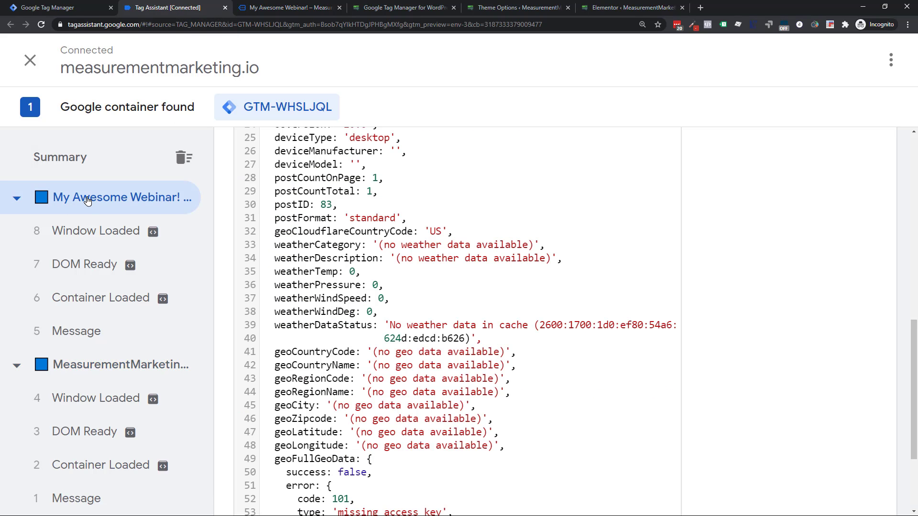
- Highlight the pagePostAuthor and pagePostDate (March 25, 2019) values in the data layer
scroll(431, 216, up, 10)
scroll(383, 258, down, 3)
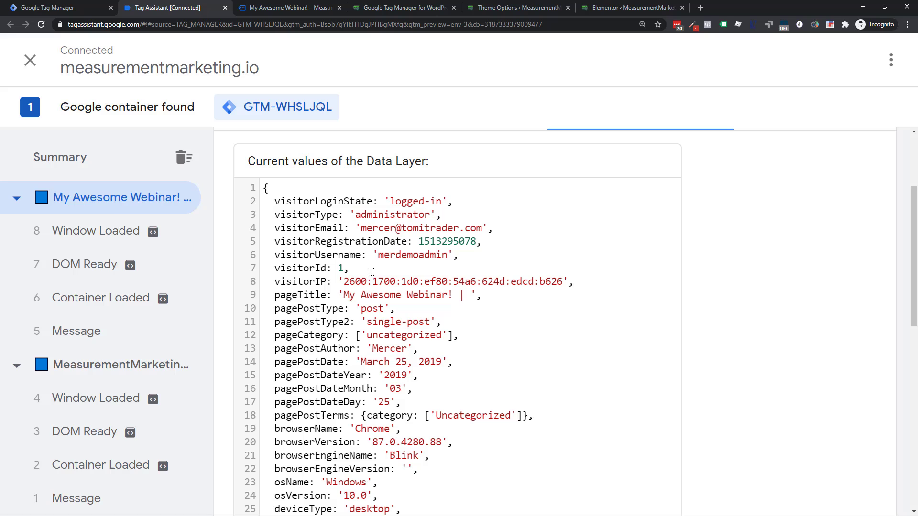
drag(329, 295, 461, 358)
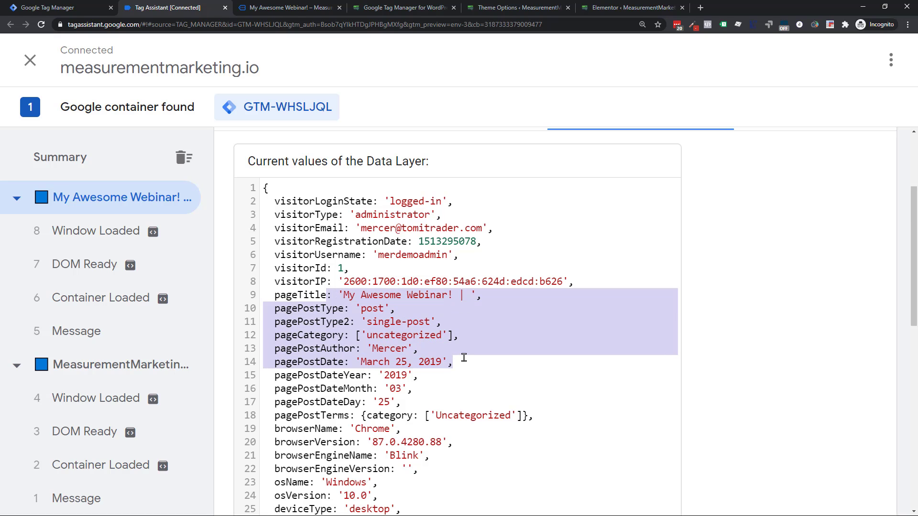
scroll(384, 290, down, 2)
drag(315, 252, 466, 274)
scroll(450, 274, down, 1)
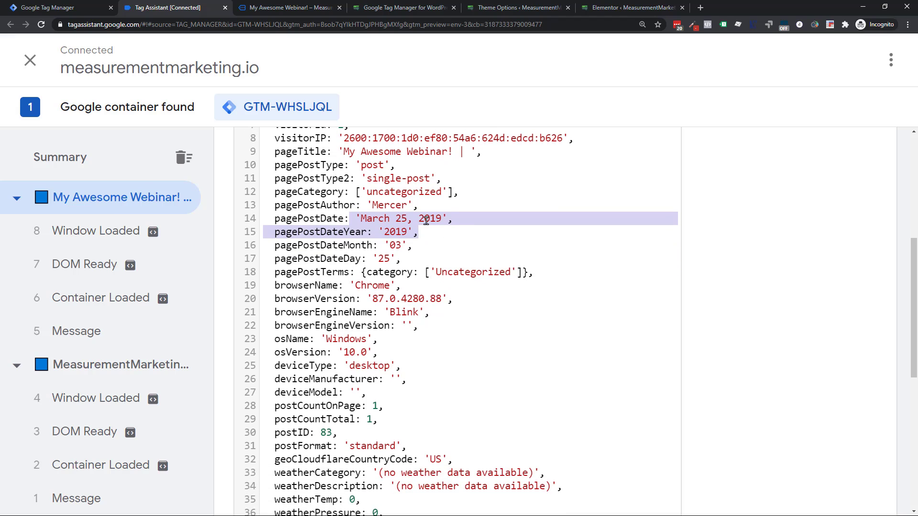
click(402, 218)
drag(311, 205, 435, 206)
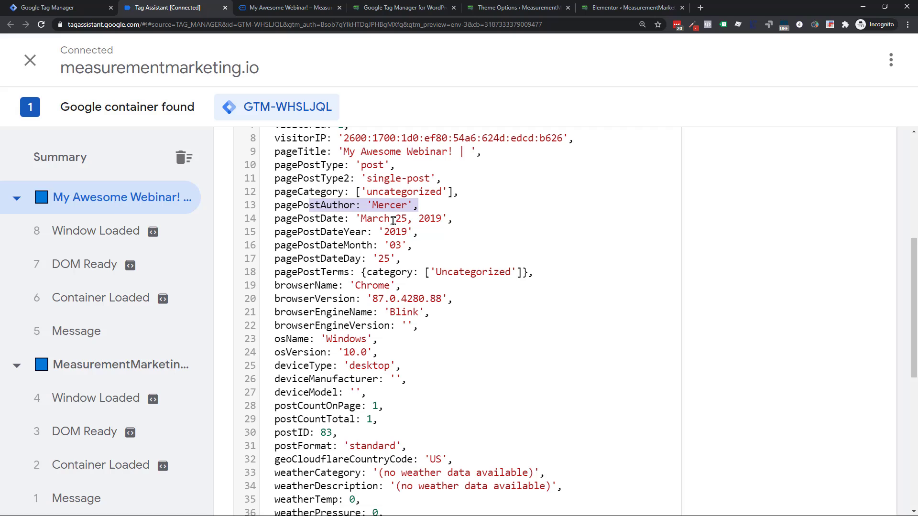
drag(362, 219, 440, 220)
- Highlight the post year, month and day entries and the pagePostAuthor entry
click(332, 220)
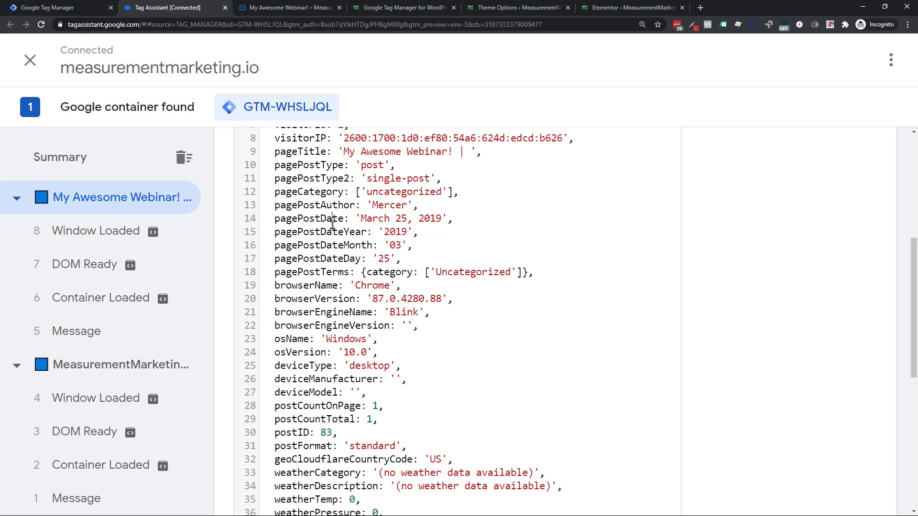
drag(344, 232, 402, 259)
scroll(416, 247, down, 1)
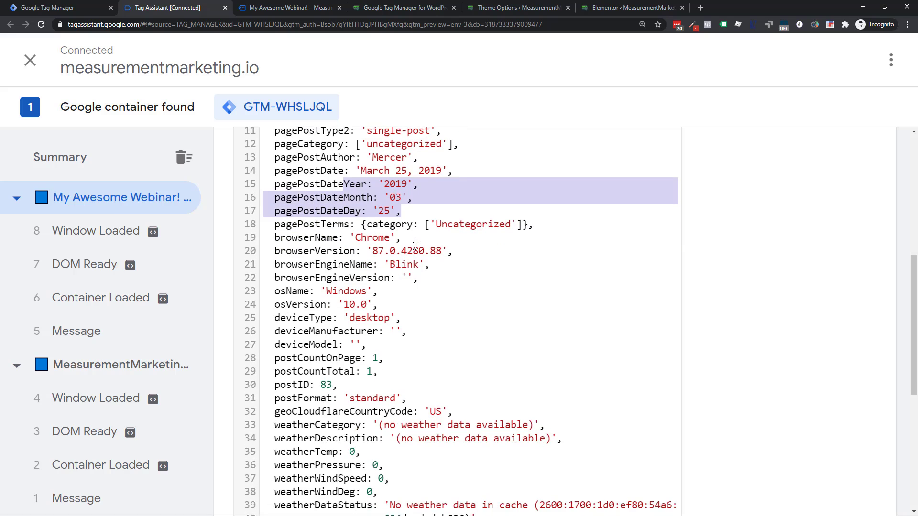
scroll(416, 246, up, 2)
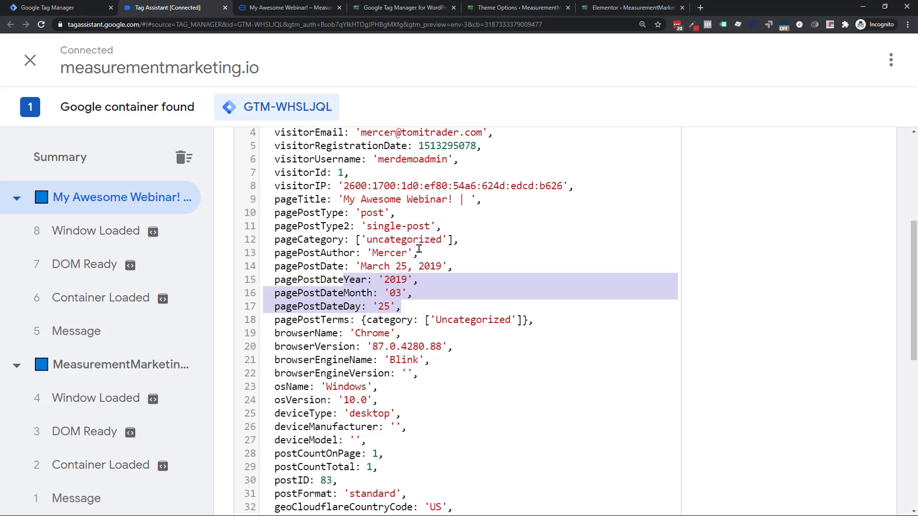
click(360, 252)
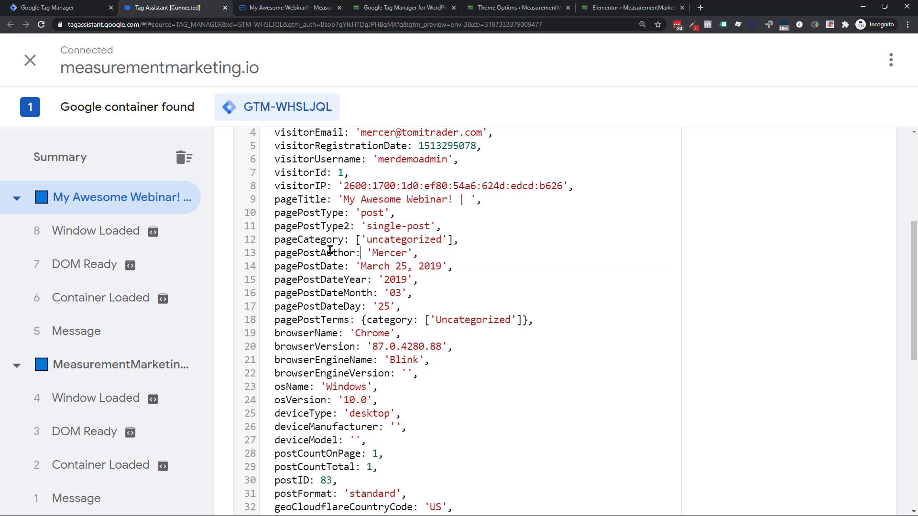
drag(315, 251, 416, 253)
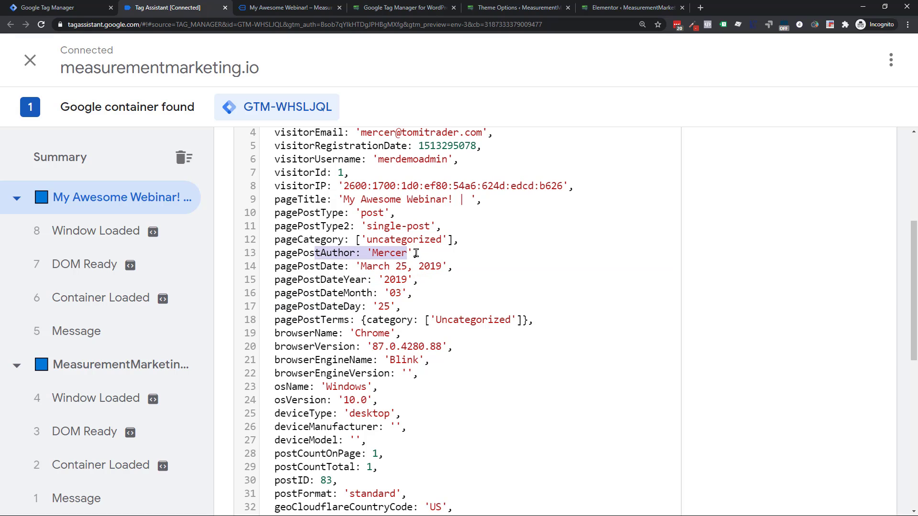
click(391, 7)
- Exclude post type, category list and post tags from Basic data, keeping post author name
click(215, 206)
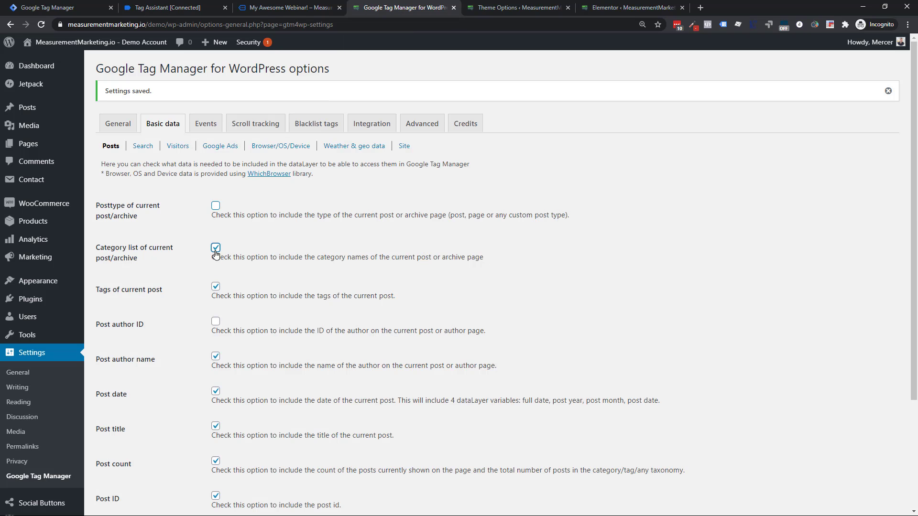
click(216, 248)
click(215, 287)
click(216, 356)
click(216, 356)
- Enable WooCommerce enhanced e-commerce tracking, leaving classic tracking off, and save the settings
click(369, 127)
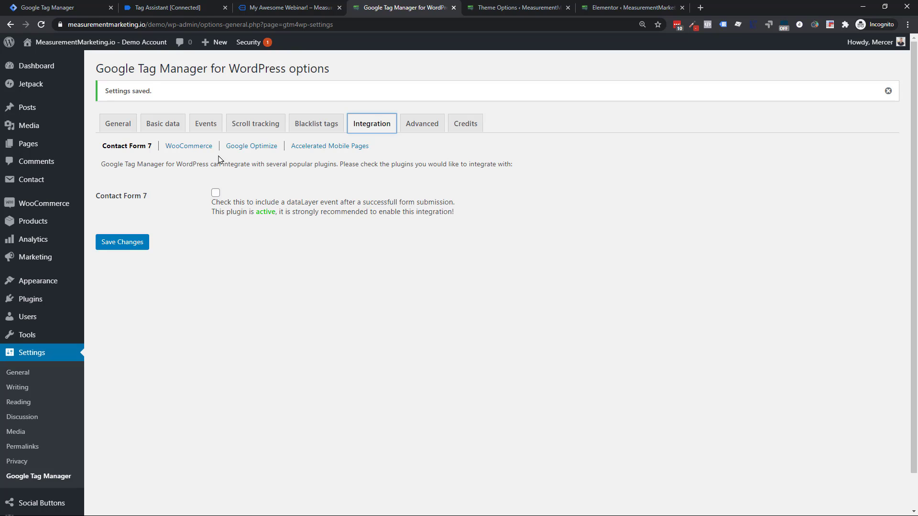
click(194, 150)
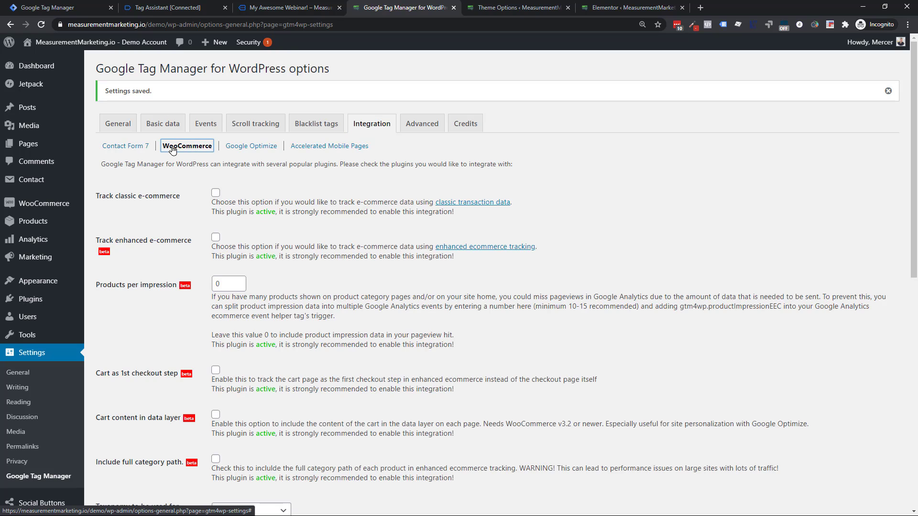
click(216, 194)
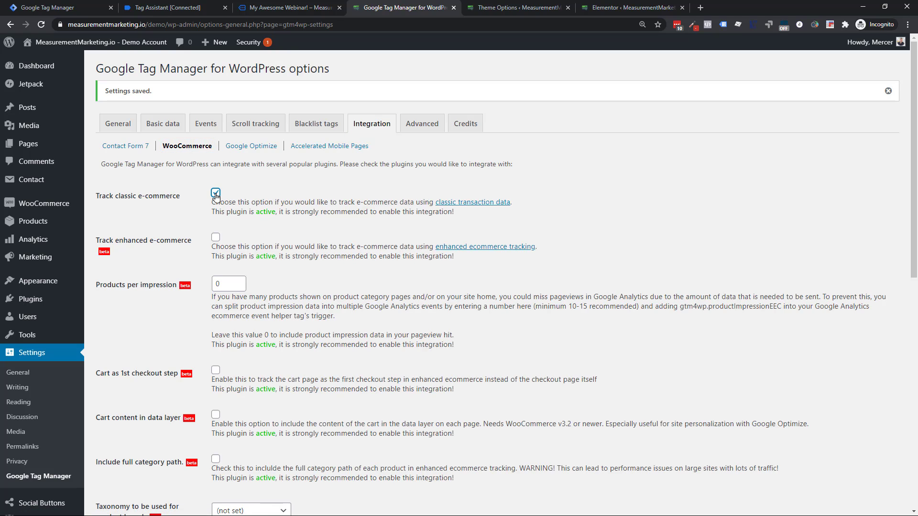
click(216, 193)
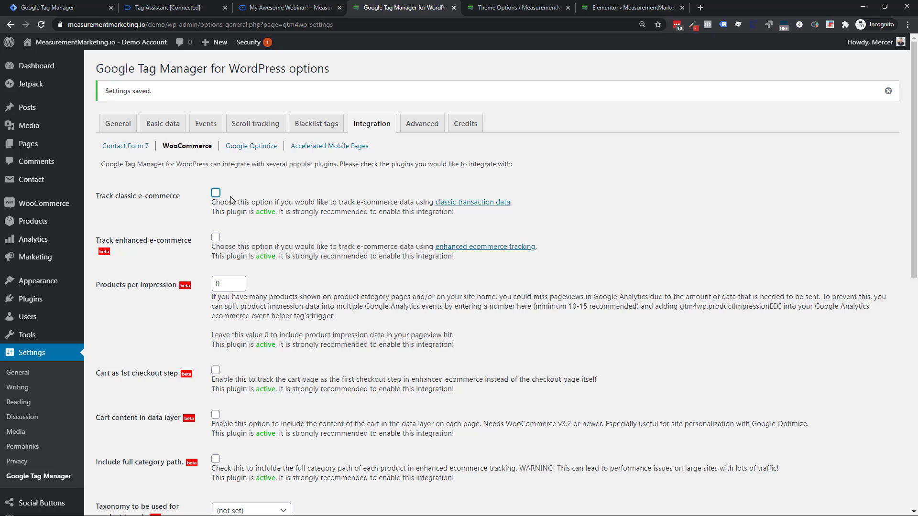
click(215, 237)
scroll(234, 235, down, 1)
scroll(225, 143, down, 2)
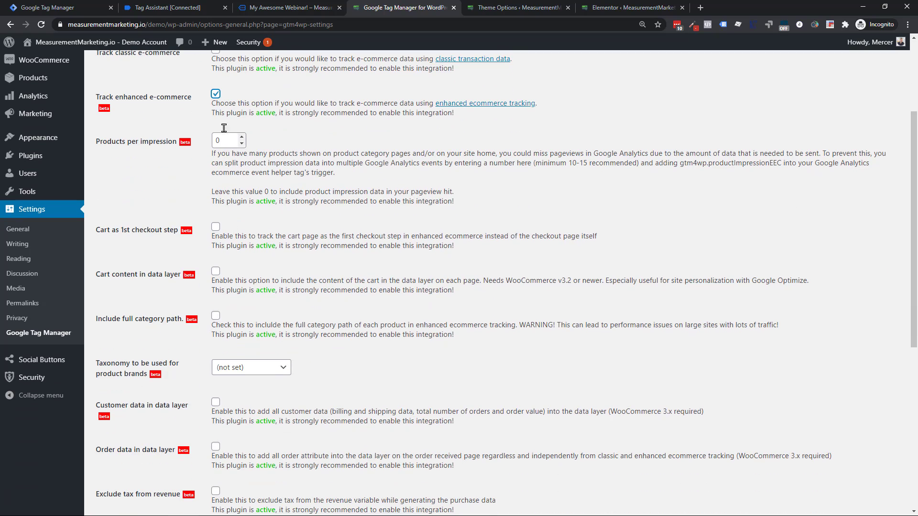
scroll(164, 450, down, 6)
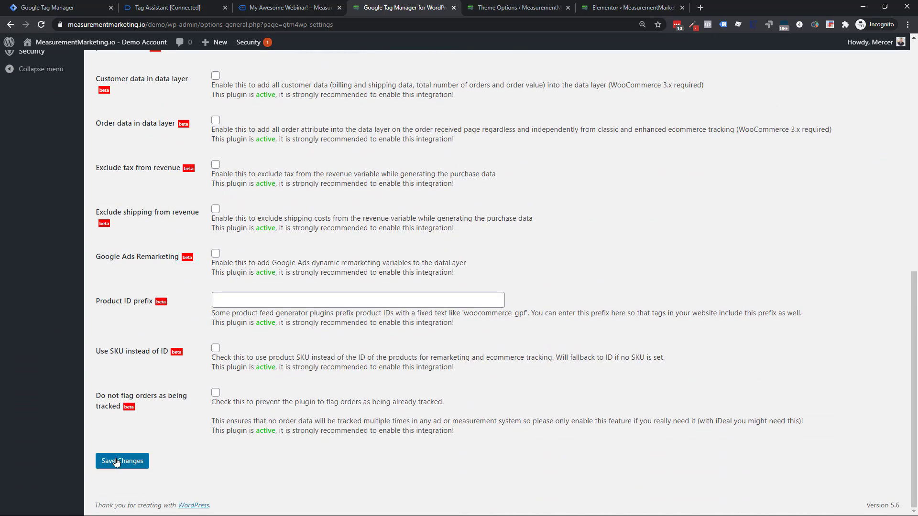
scroll(212, 163, up, 5)
scroll(206, 392, down, 5)
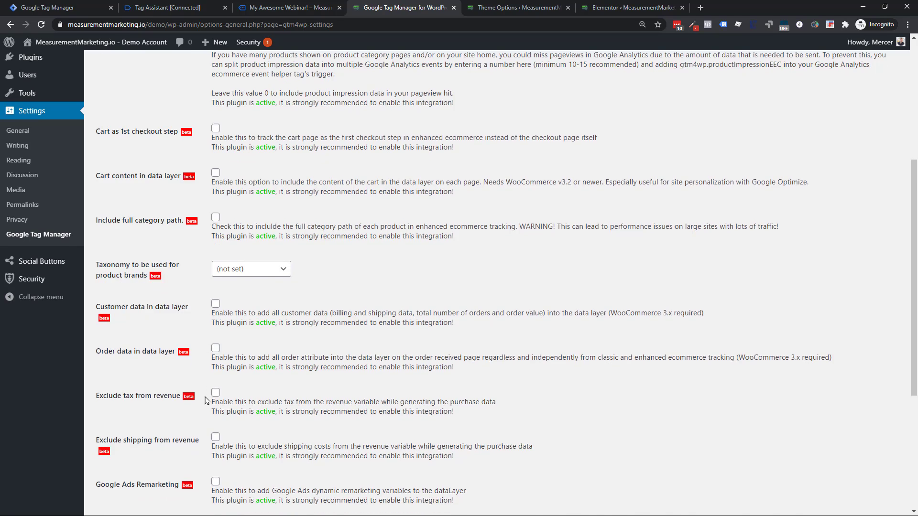
click(126, 467)
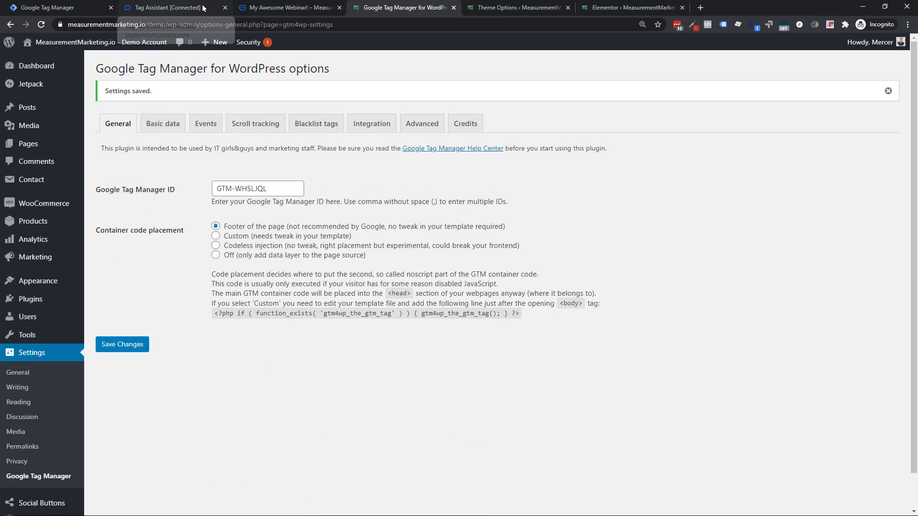
- Open SHOP on the live site and add the $10 Donation to the cart
click(311, 8)
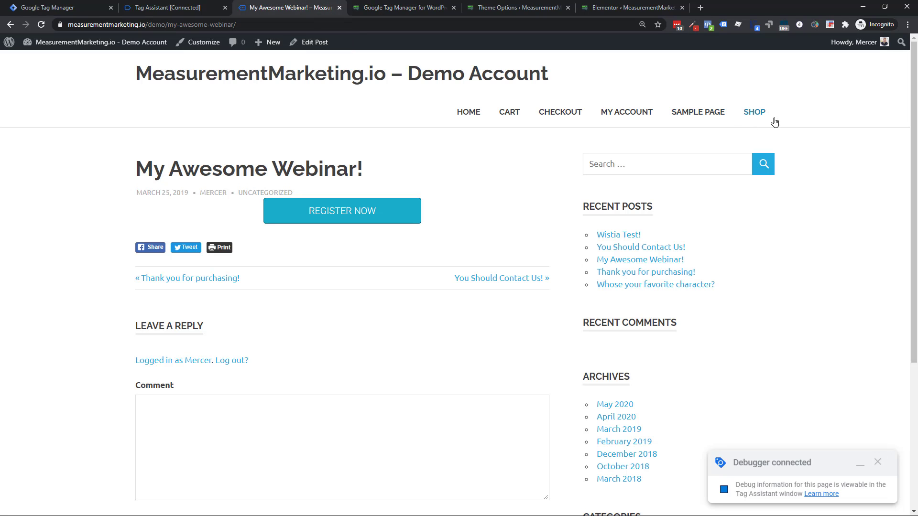
click(758, 116)
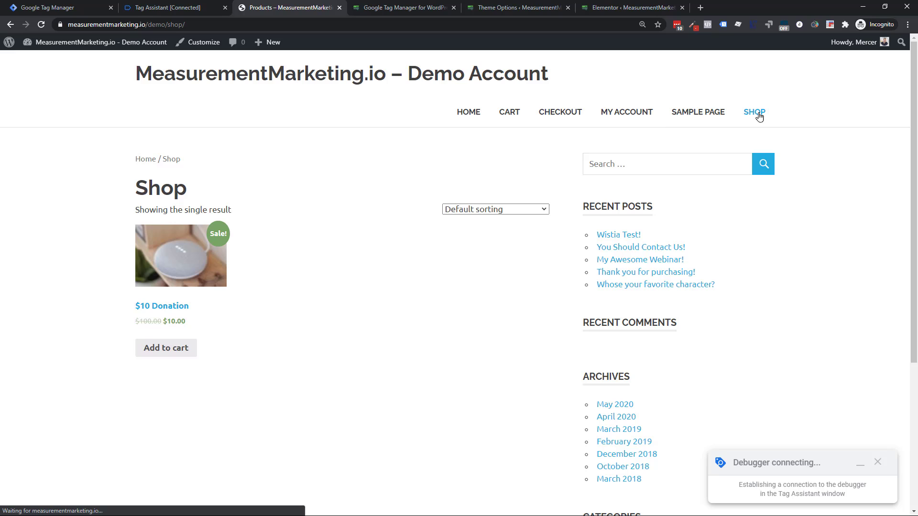
click(172, 351)
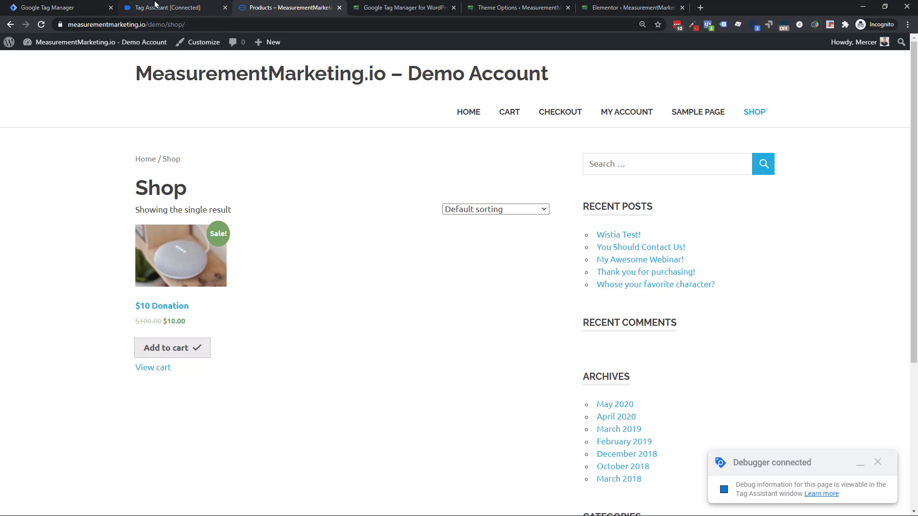
click(155, 7)
- Inspect the Products page ecommerce impressions, including the General Product List entry
click(126, 198)
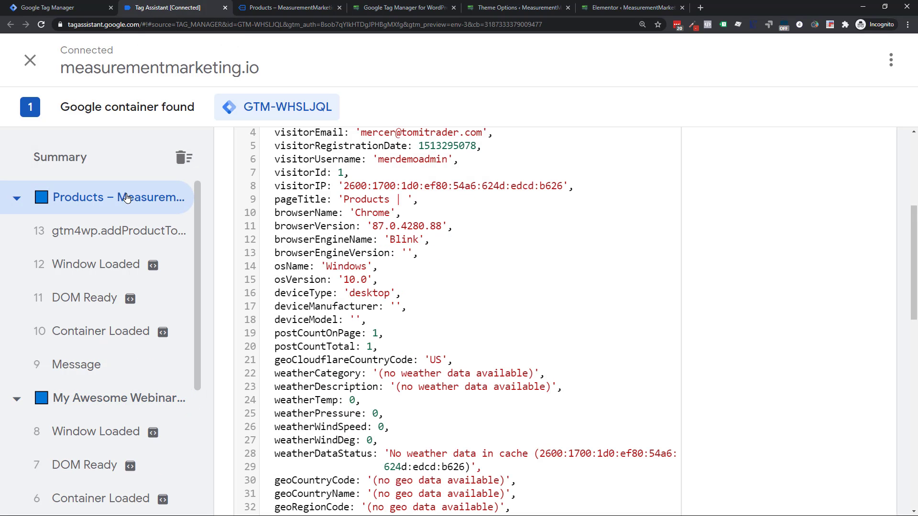
scroll(322, 236, up, 5)
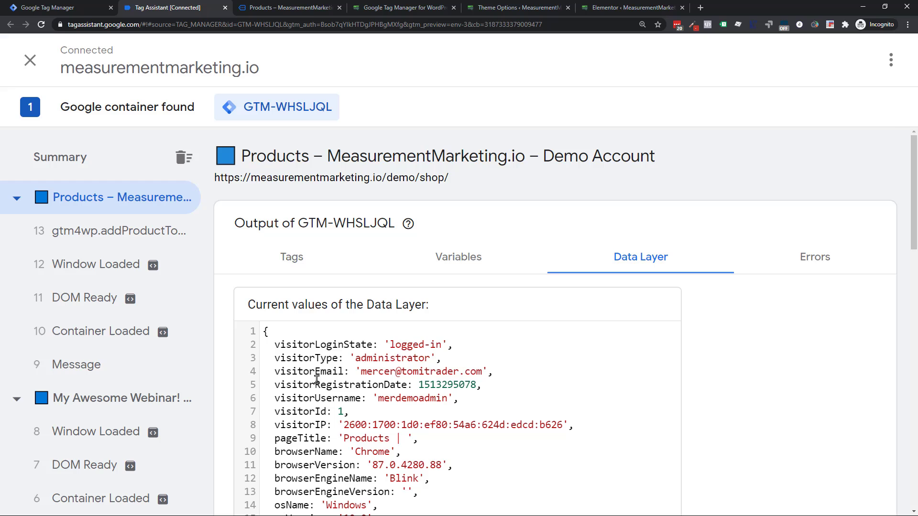
scroll(317, 380, down, 4)
scroll(463, 388, down, 11)
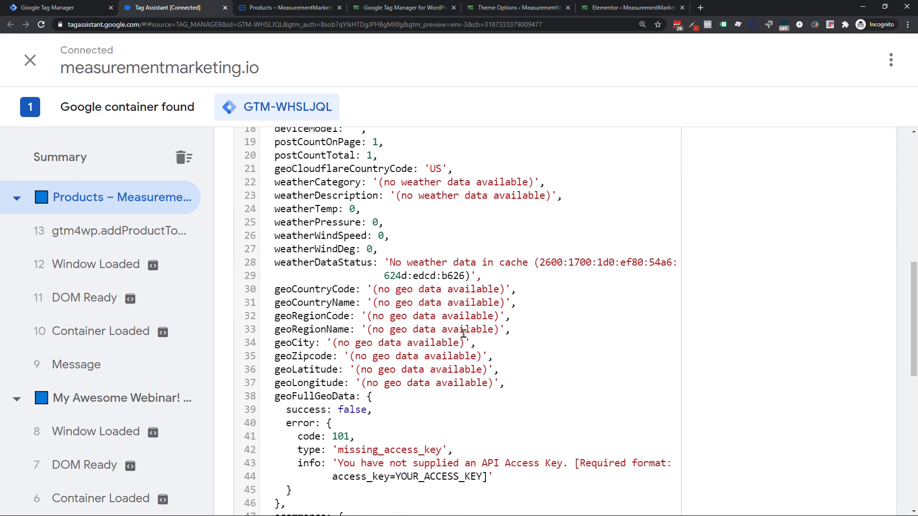
drag(271, 232, 447, 360)
scroll(424, 293, down, 1)
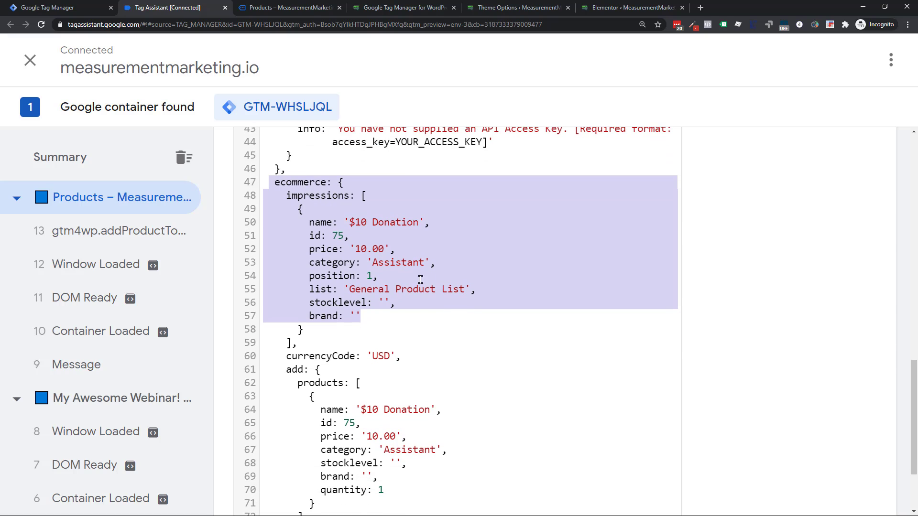
click(398, 244)
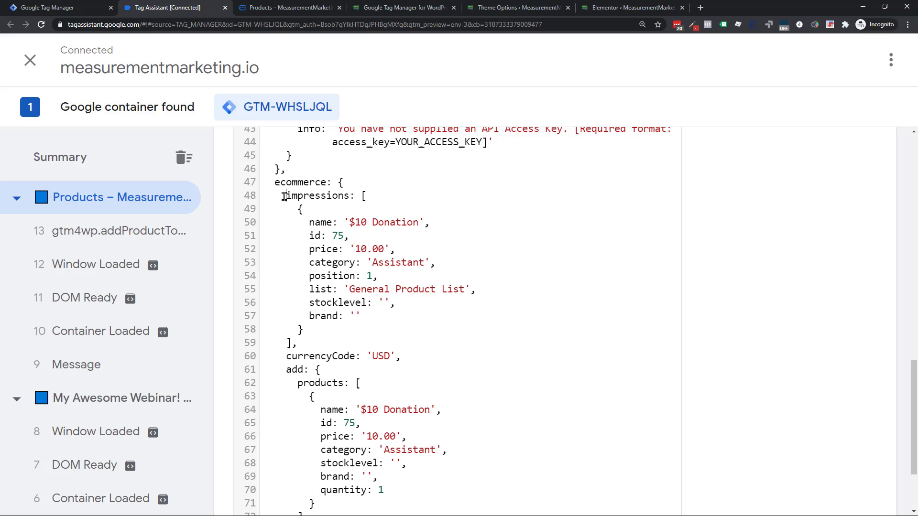
drag(284, 196, 367, 197)
drag(348, 289, 473, 293)
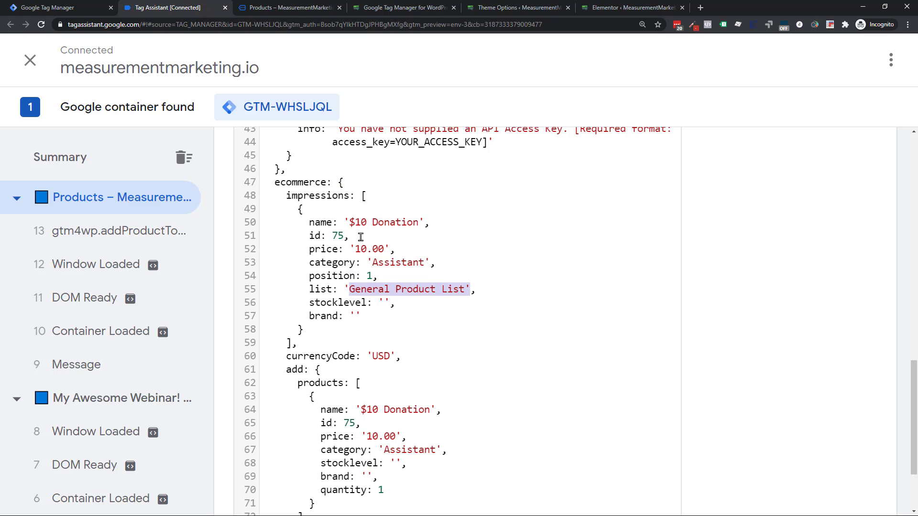
drag(352, 222, 388, 271)
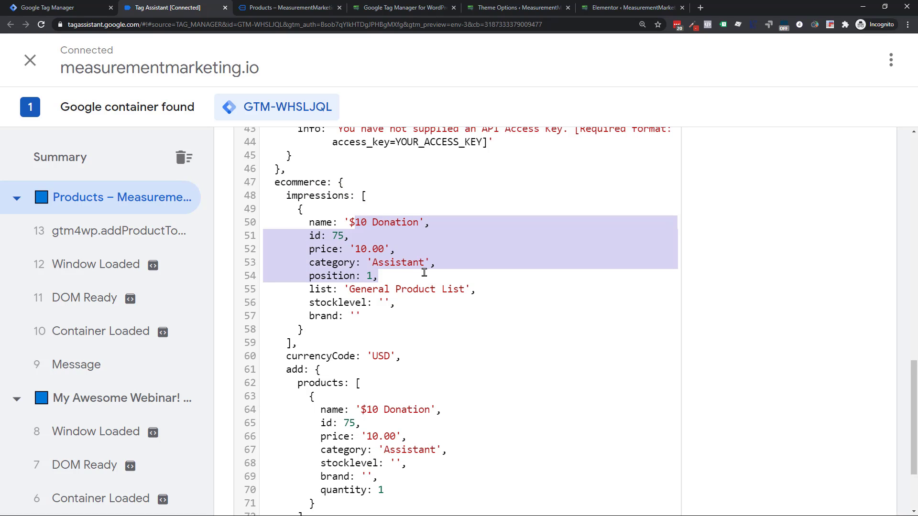
- Inspect the add-to-cart entry: $10 Donation, id 75, price 10.00 USD, quantity 1
scroll(424, 273, down, 1)
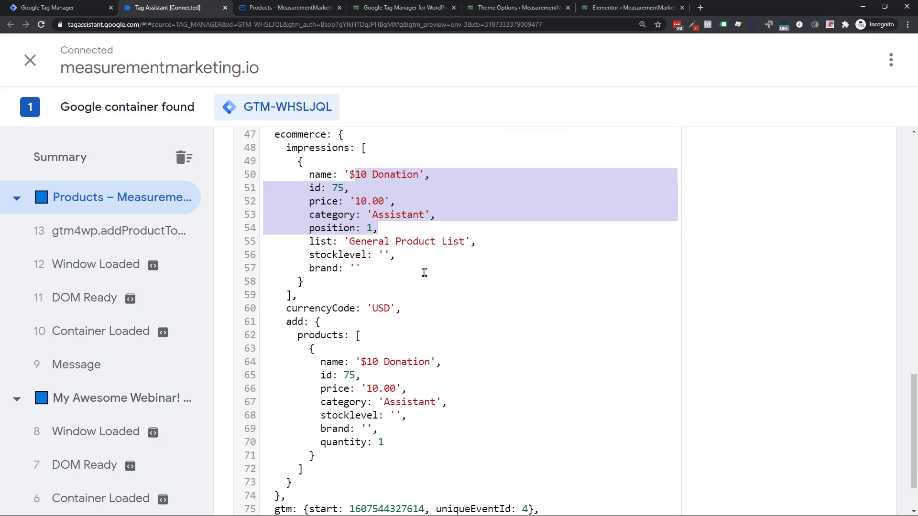
scroll(308, 261, down, 1)
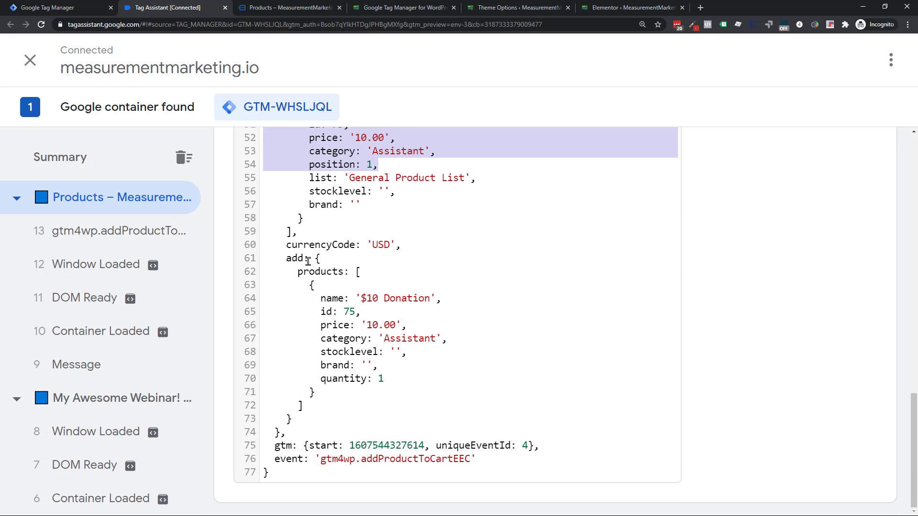
drag(283, 260, 433, 376)
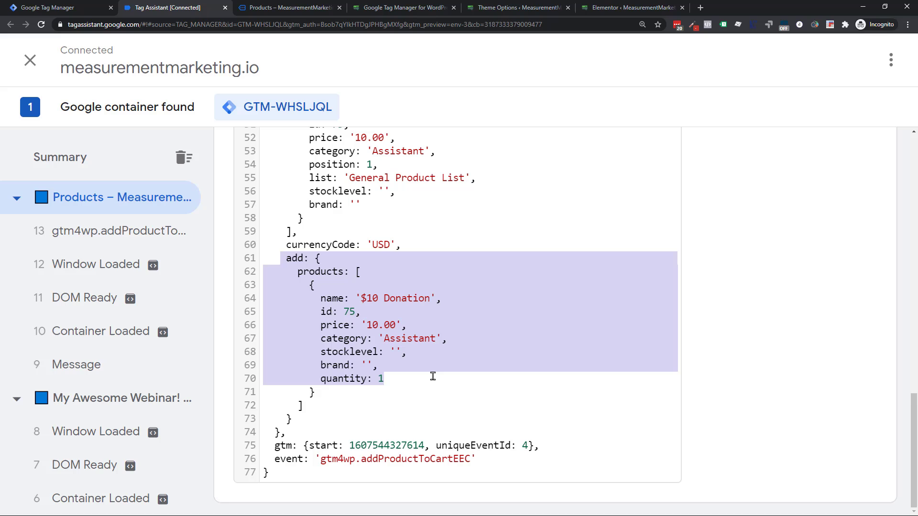
click(361, 298)
drag(323, 298, 418, 356)
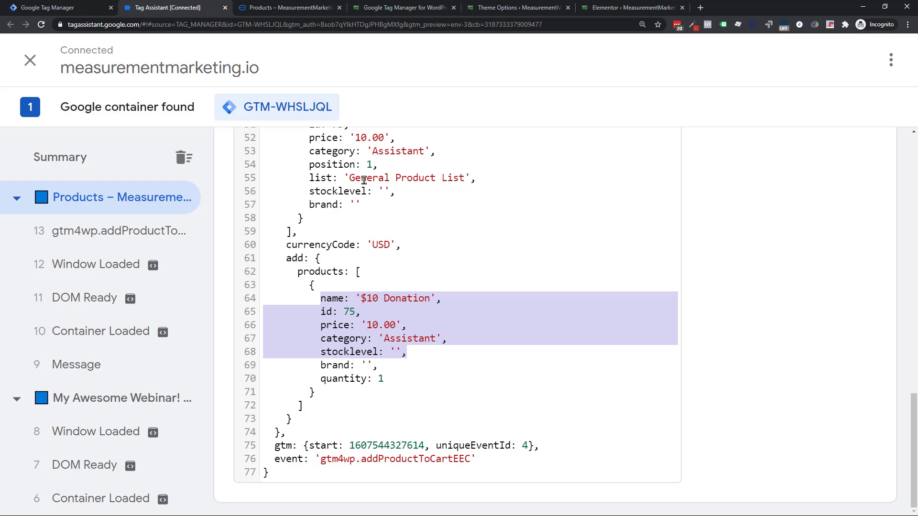
scroll(386, 295, up, 8)
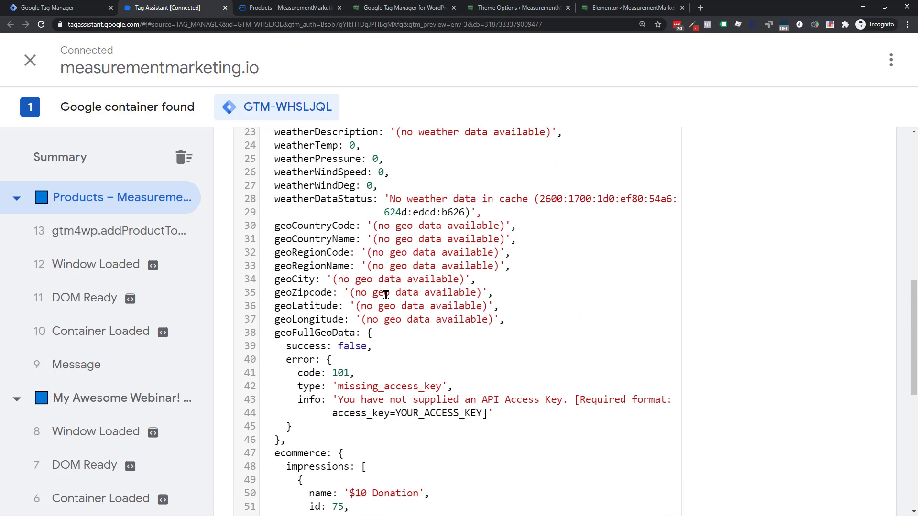
scroll(385, 295, up, 10)
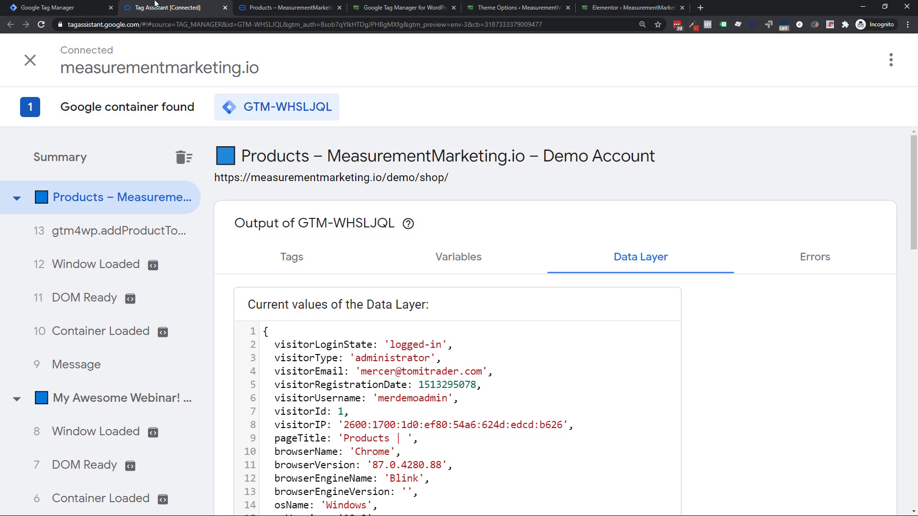
- Review the second site's GTM4WP options: container GTM-T4XBWFL with Footer of the page placement
click(628, 6)
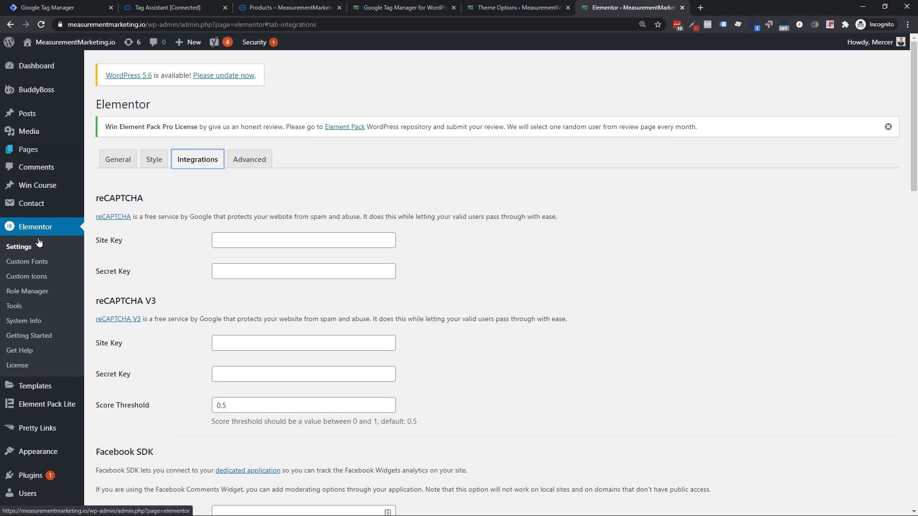
scroll(29, 311, down, 2)
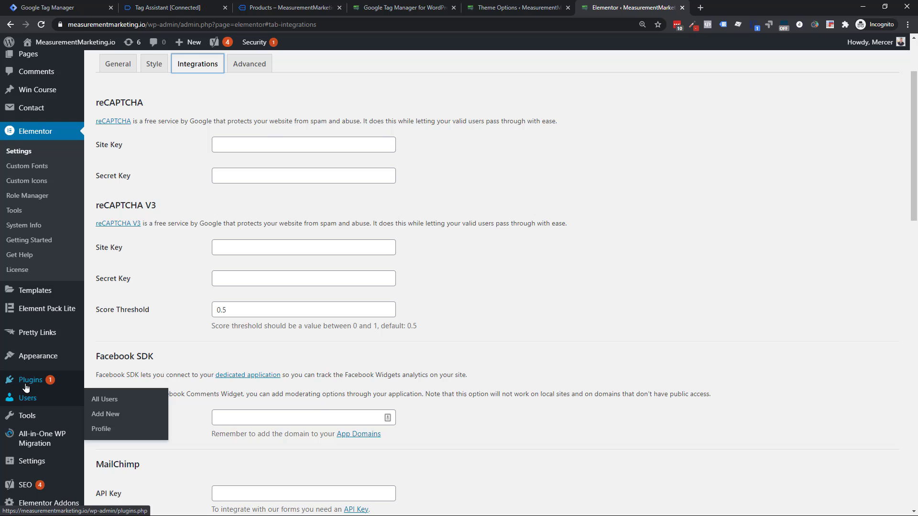
scroll(34, 392, down, 3)
scroll(36, 416, down, 2)
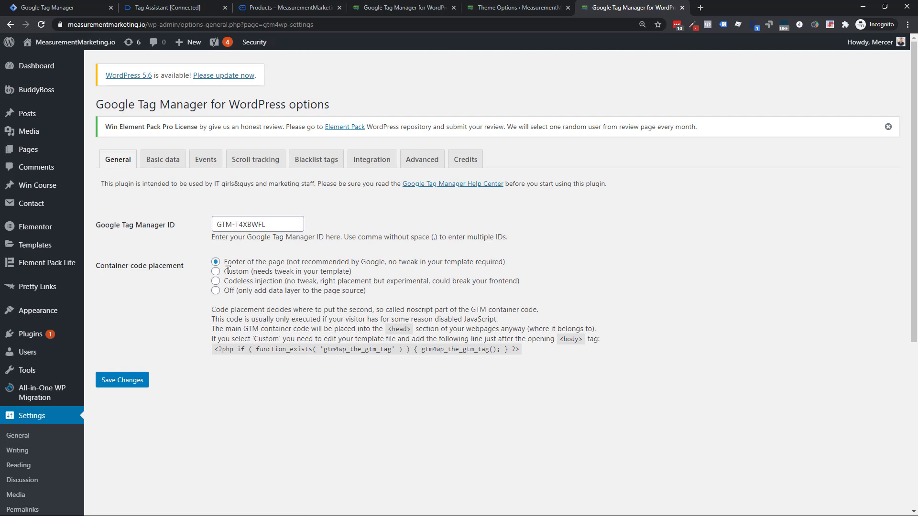
drag(228, 261, 507, 265)
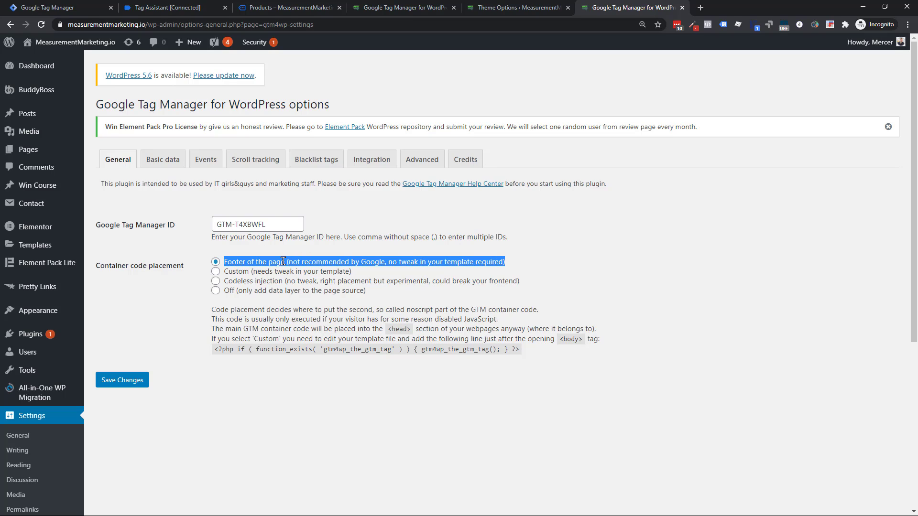
drag(285, 261, 218, 267)
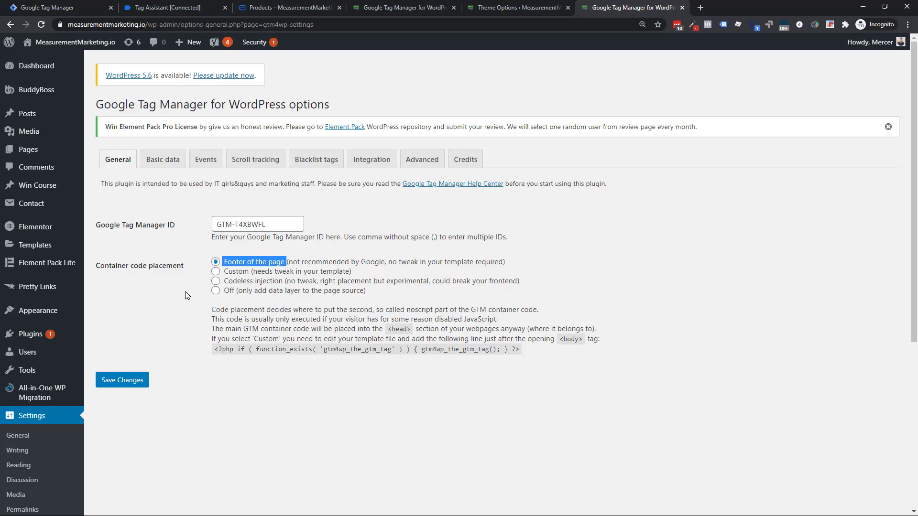
click(212, 275)
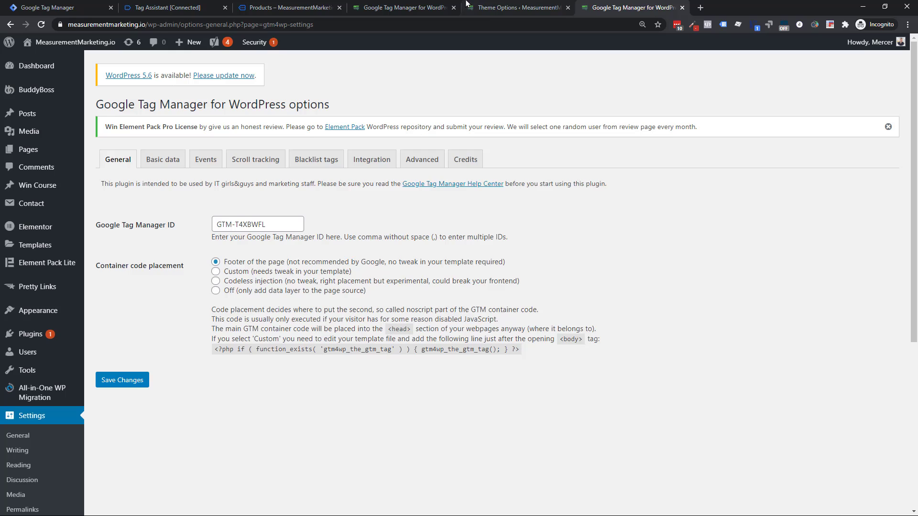
- Check the Divi Integration head and body code fields holding the GTM-T4XBWFL snippets
click(514, 7)
scroll(466, 401, down, 1)
scroll(466, 401, down, 3)
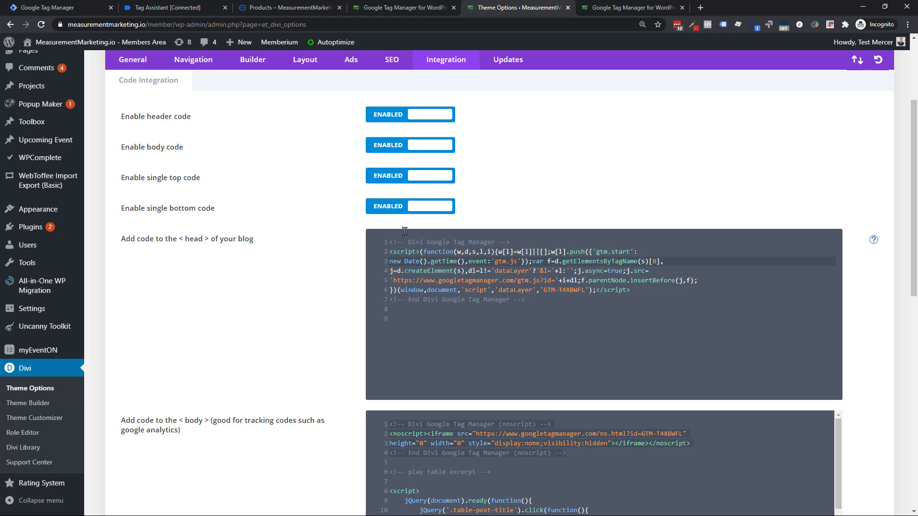
mouse_move(46, 146)
scroll(169, 292, up, 3)
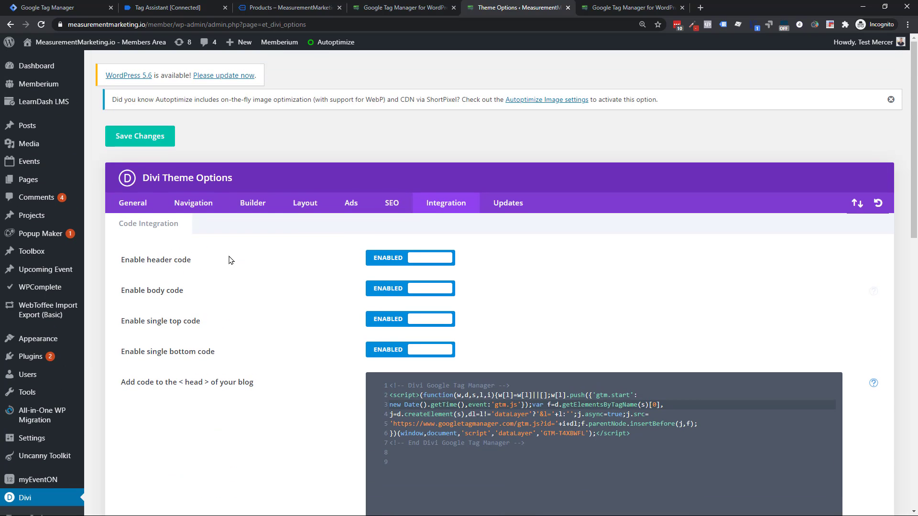
click(406, 8)
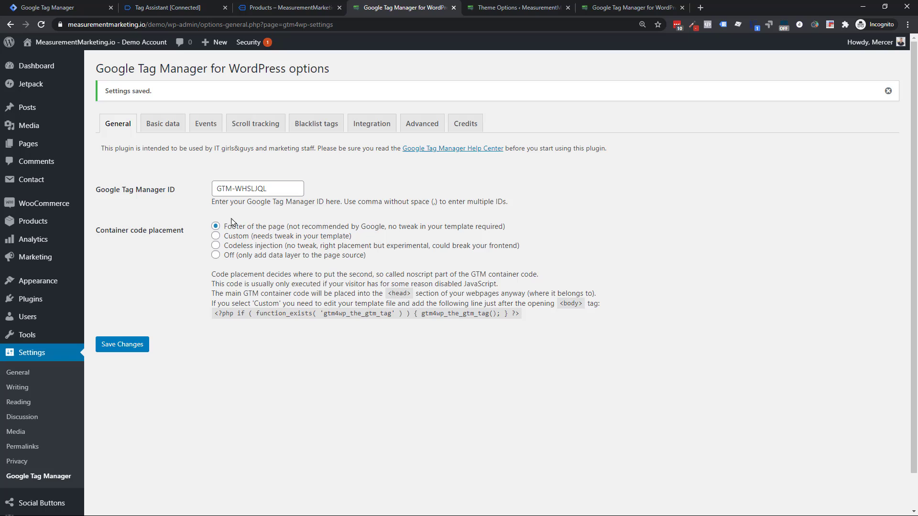